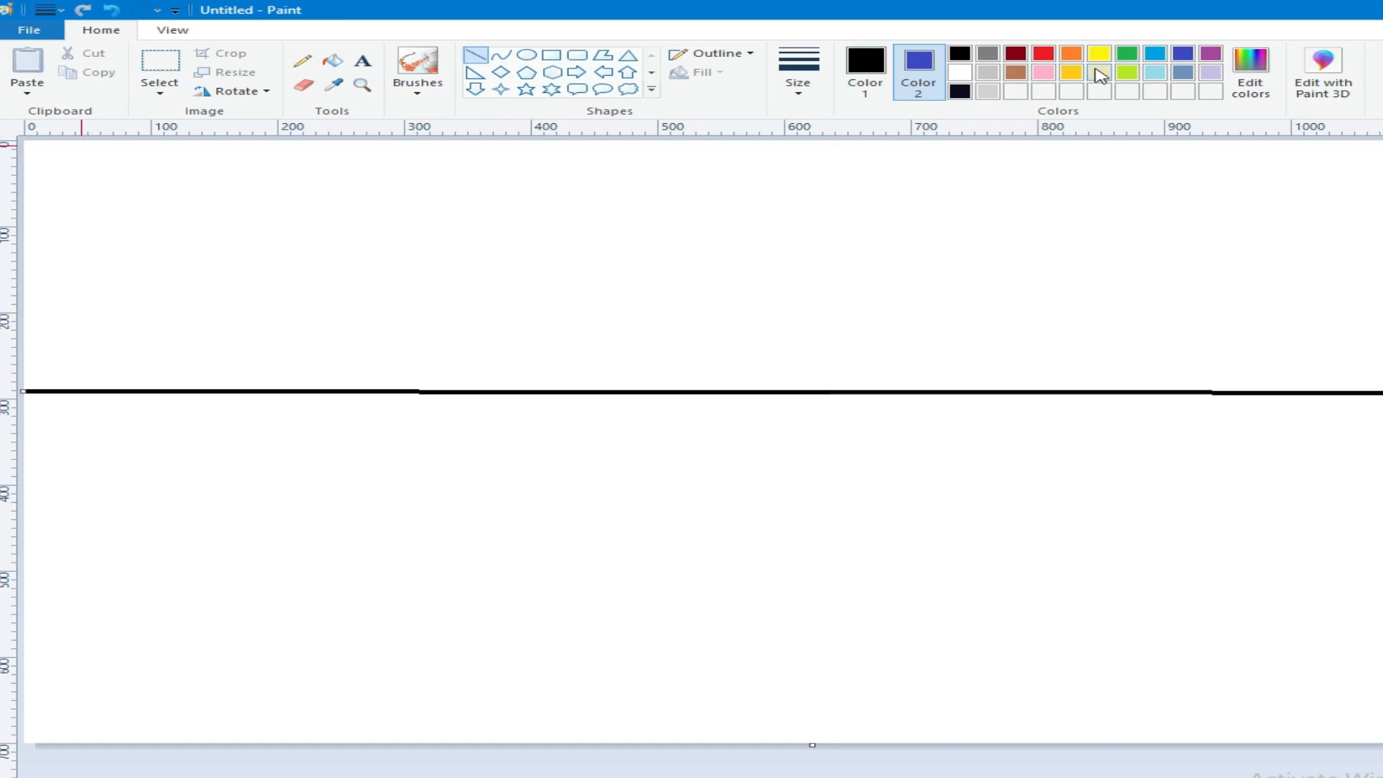
Step: Set Color 1 to indigo and fill the sky area above the horizon line
left_click(865, 69)
left_click(1183, 53)
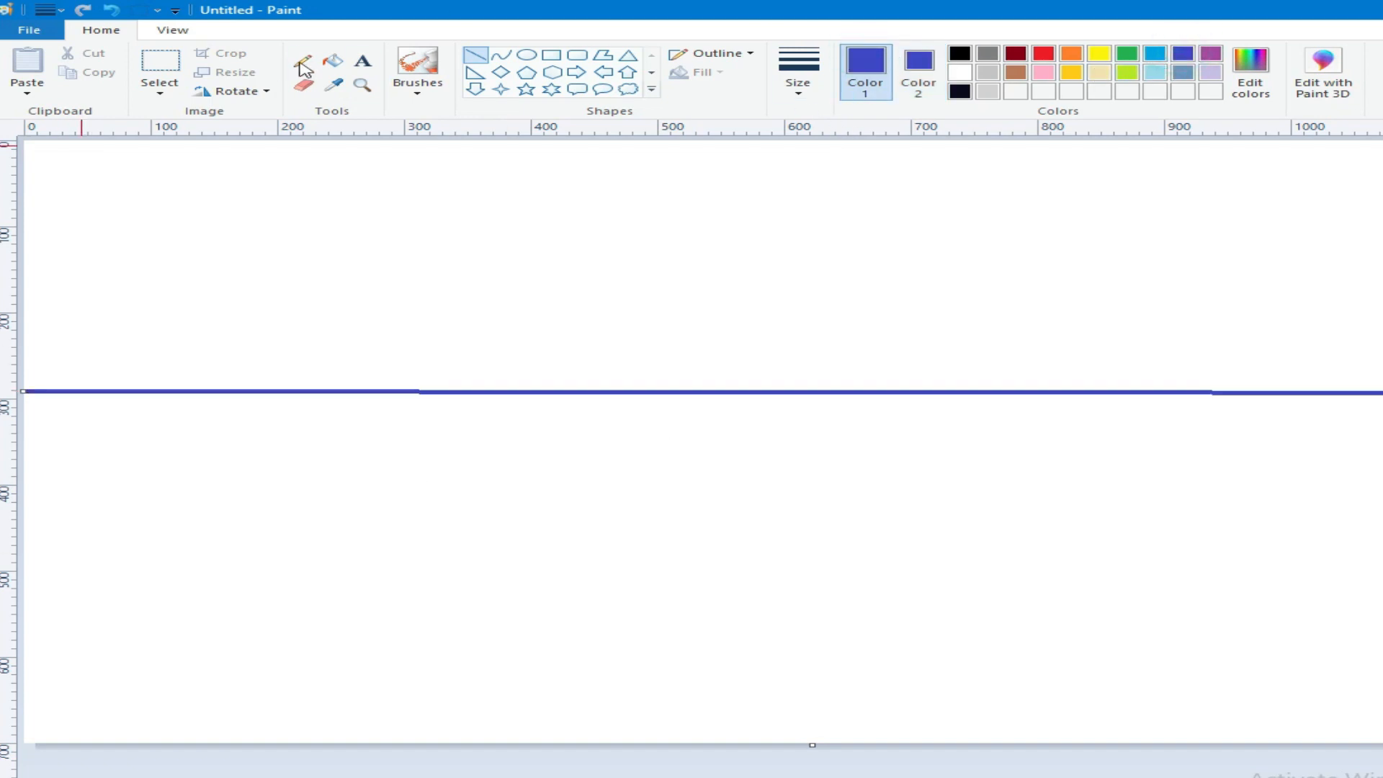
left_click(332, 60)
left_click(600, 222)
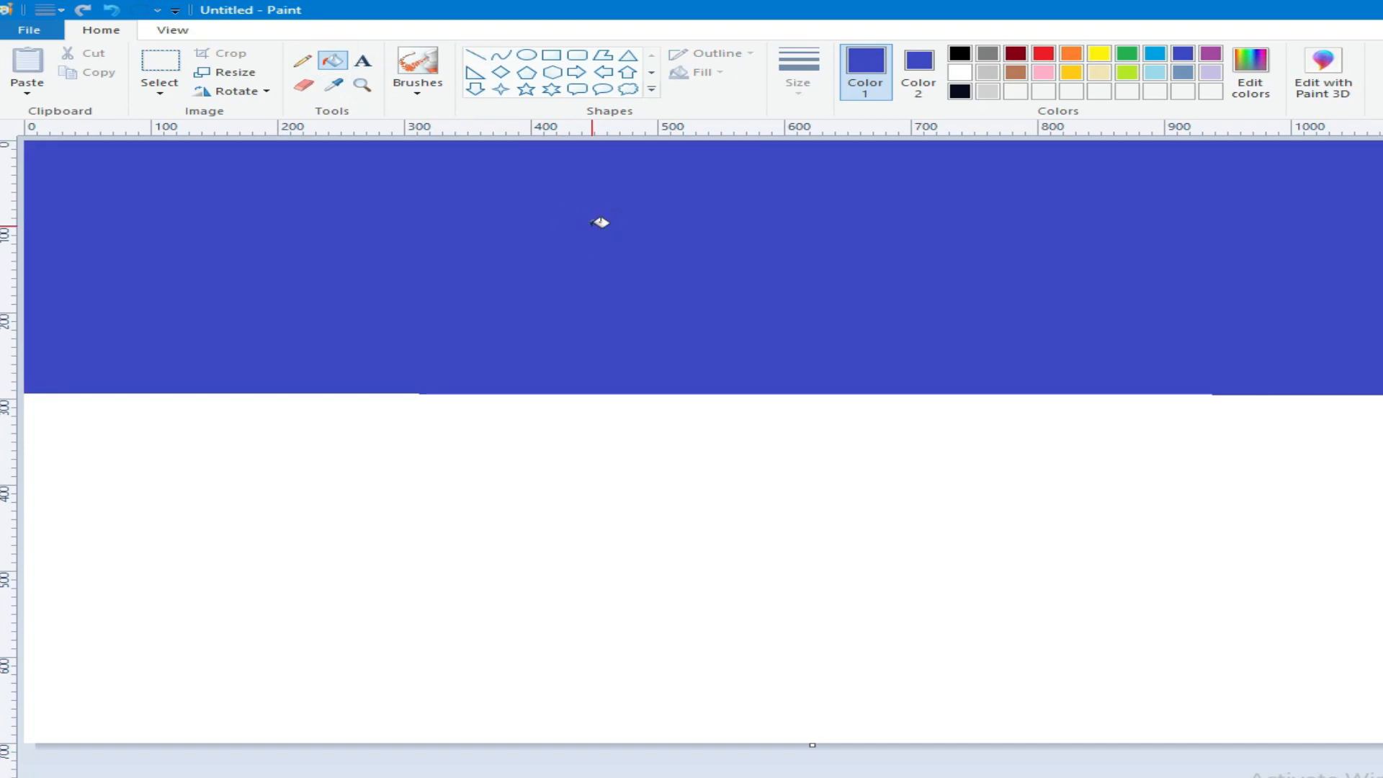
Step: Fill the water area below the horizon with turquoise
left_click(1153, 74)
left_click(842, 454)
left_click(1154, 56)
left_click(911, 517)
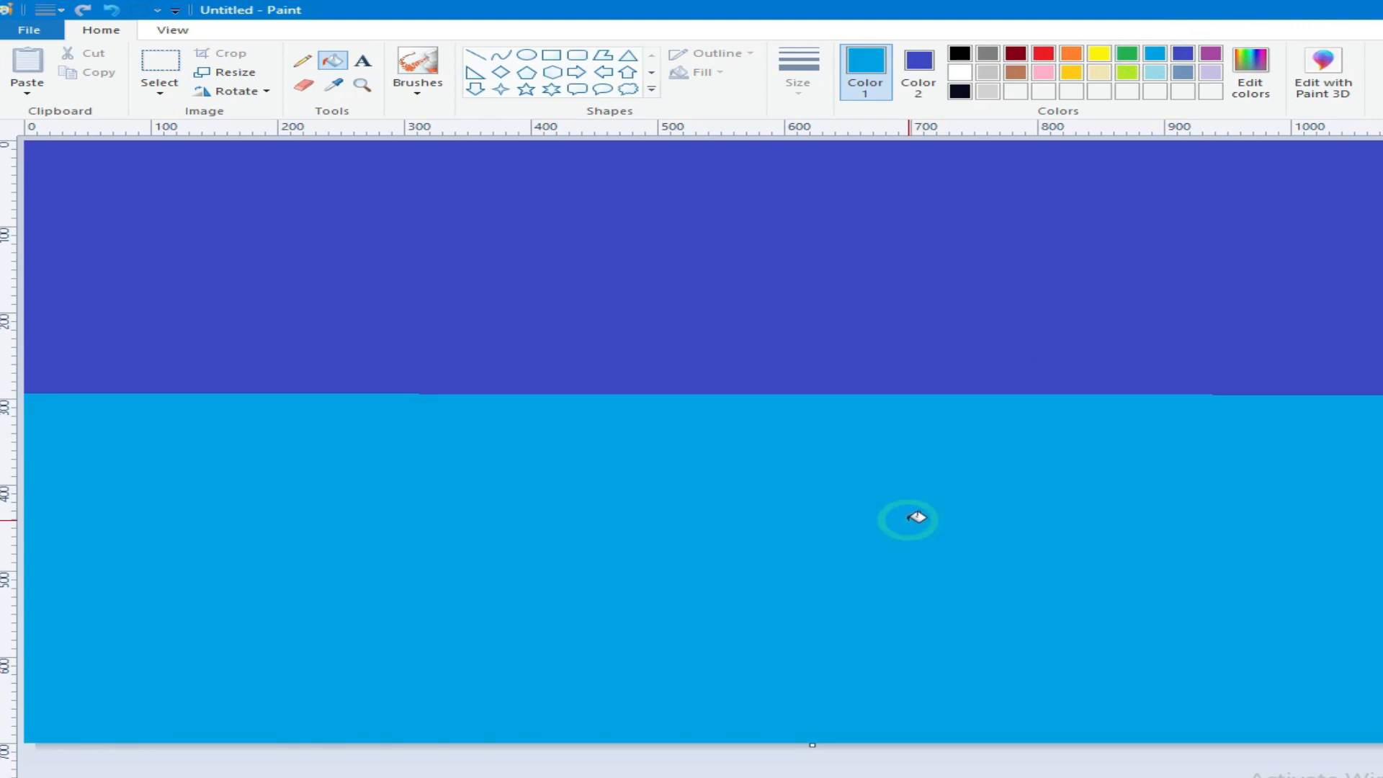
Step: Mix a custom olive green for Color 2 by darkening the lime color
left_click(1125, 71)
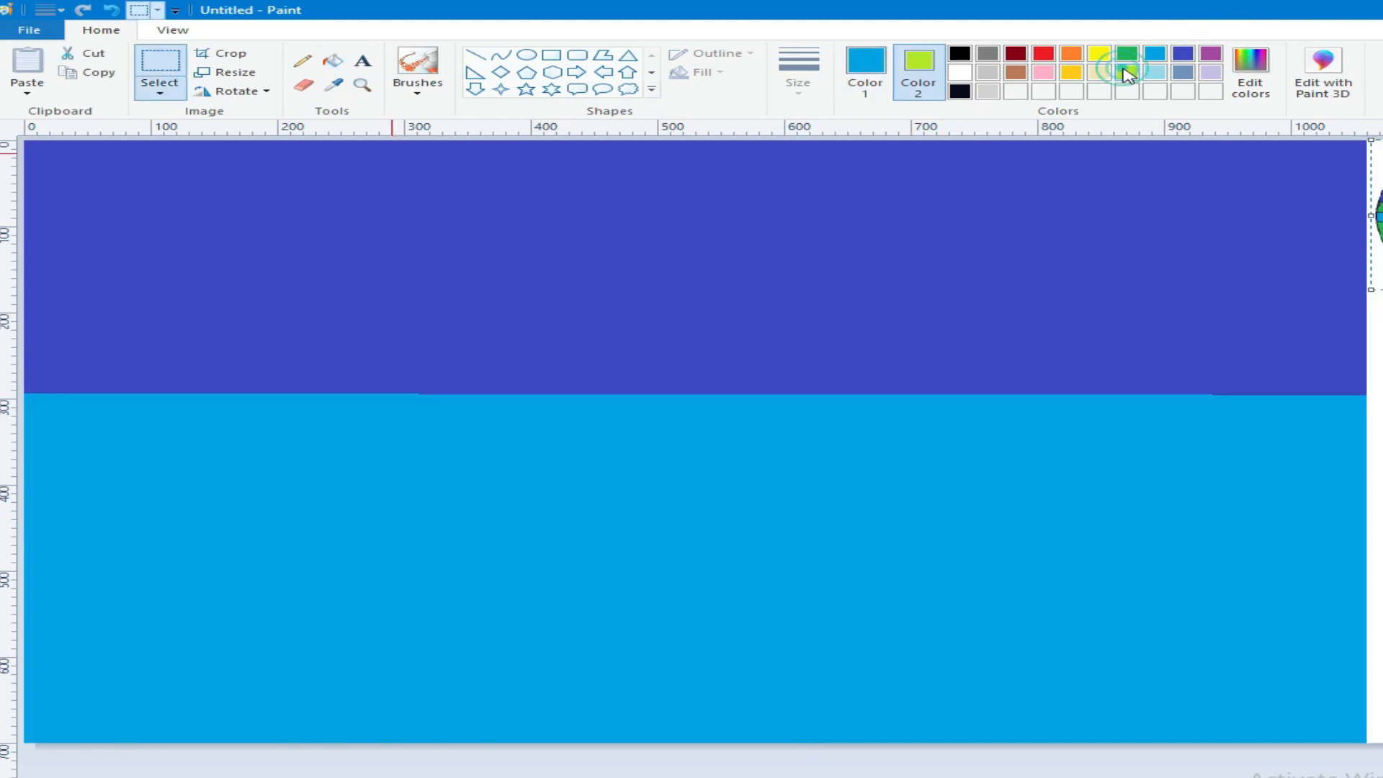
left_click(1245, 86)
left_click(1059, 423)
left_click(569, 547)
Step: Set Color 1 to the custom olive green and pencil a bumpy hill outline above the horizon across the whole scene
left_click(304, 62)
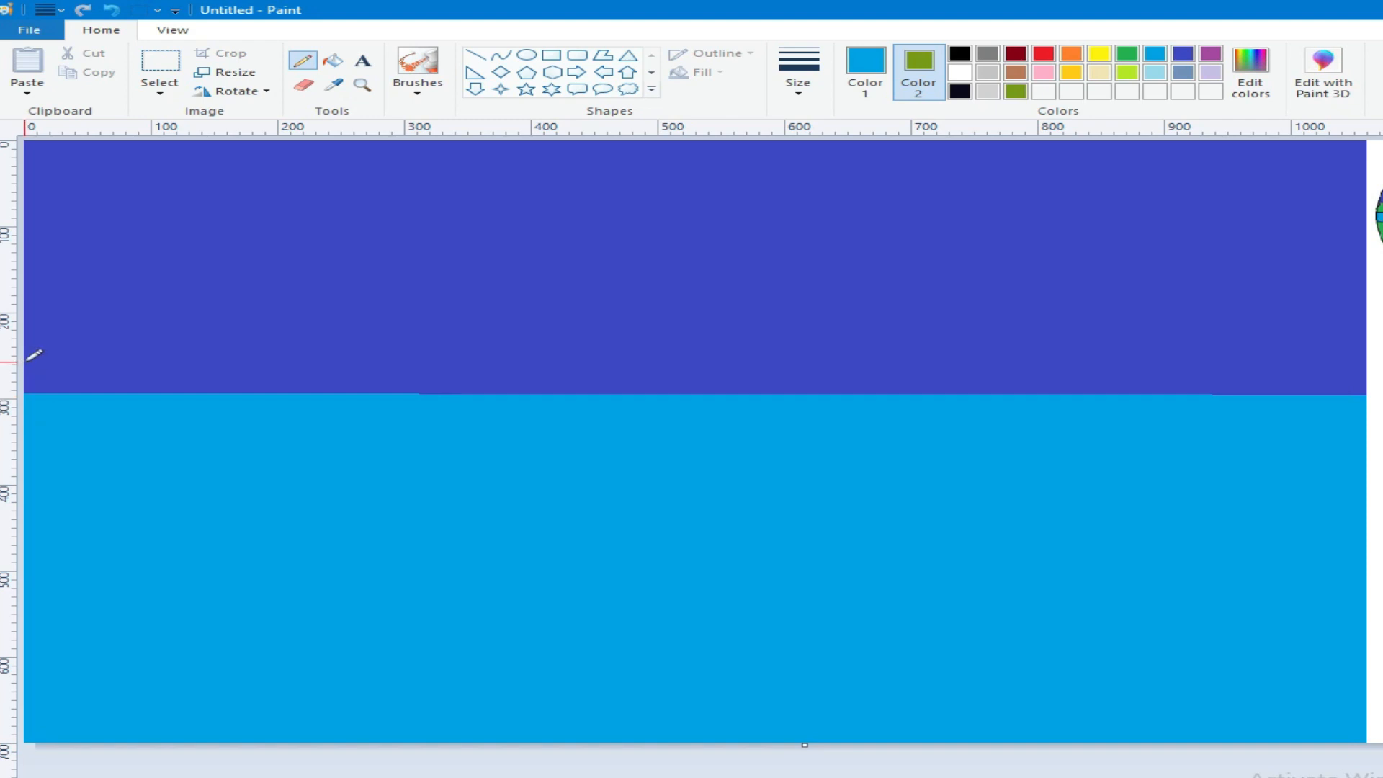
left_click(864, 68)
left_click(1016, 91)
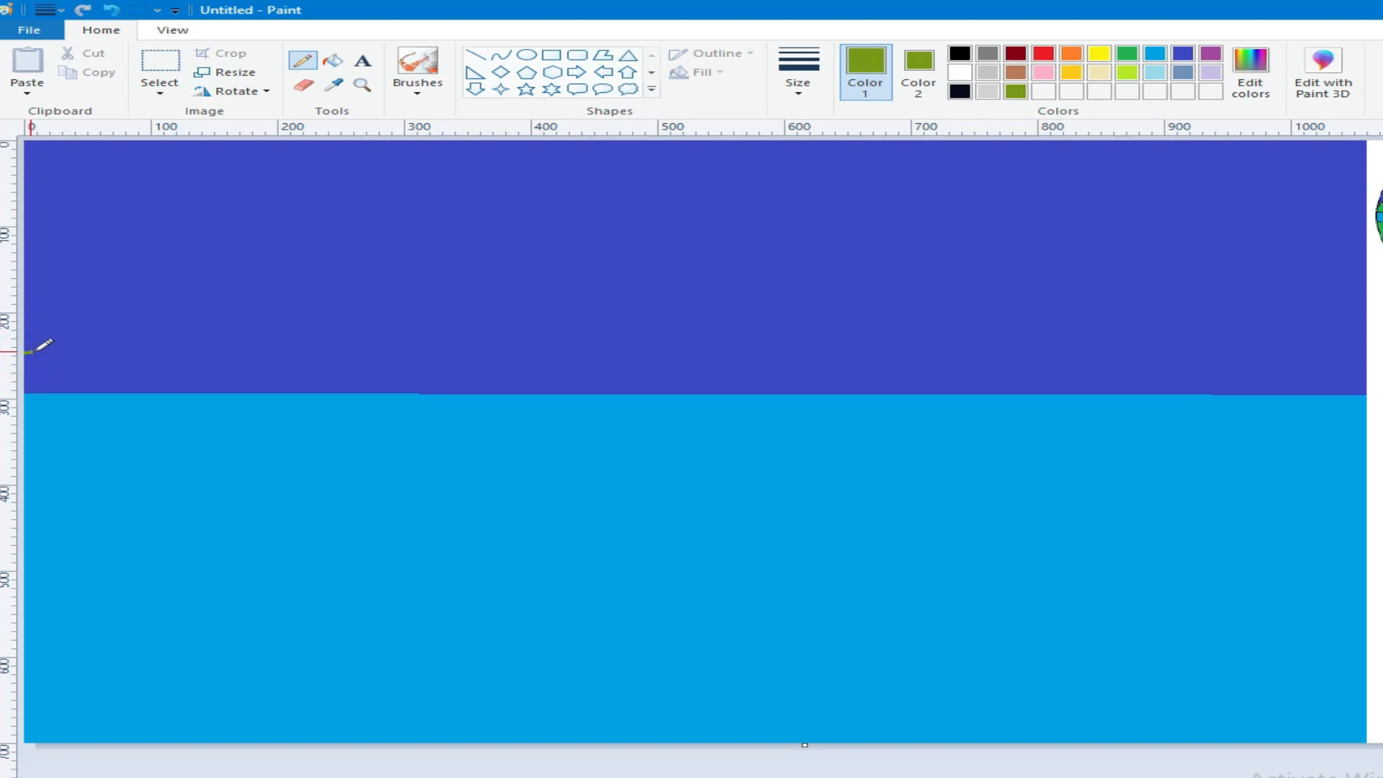
mouse_move(284, 362)
left_mouse_down()
mouse_move(335, 341)
mouse_move(359, 358)
left_mouse_up()
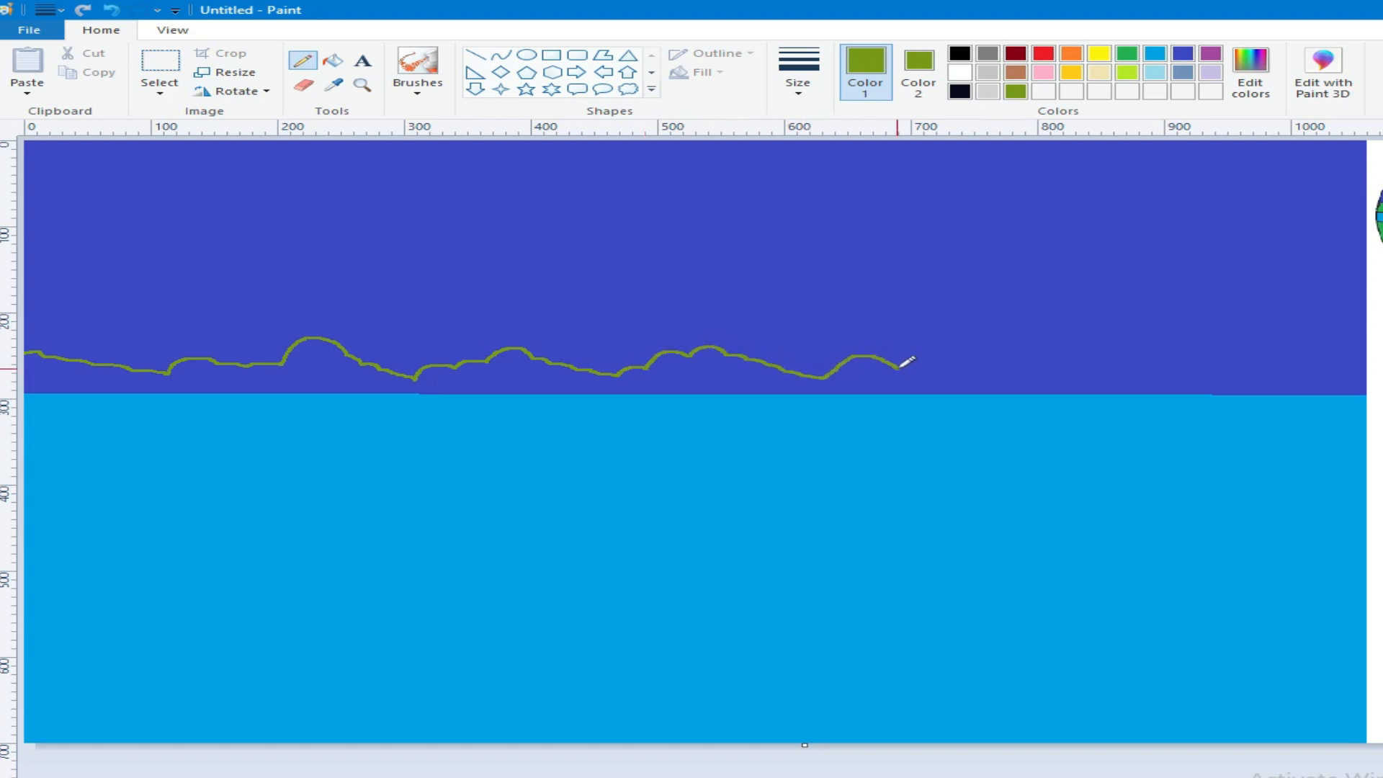
mouse_move(937, 364)
left_mouse_down()
mouse_move(961, 333)
mouse_move(998, 345)
left_mouse_up()
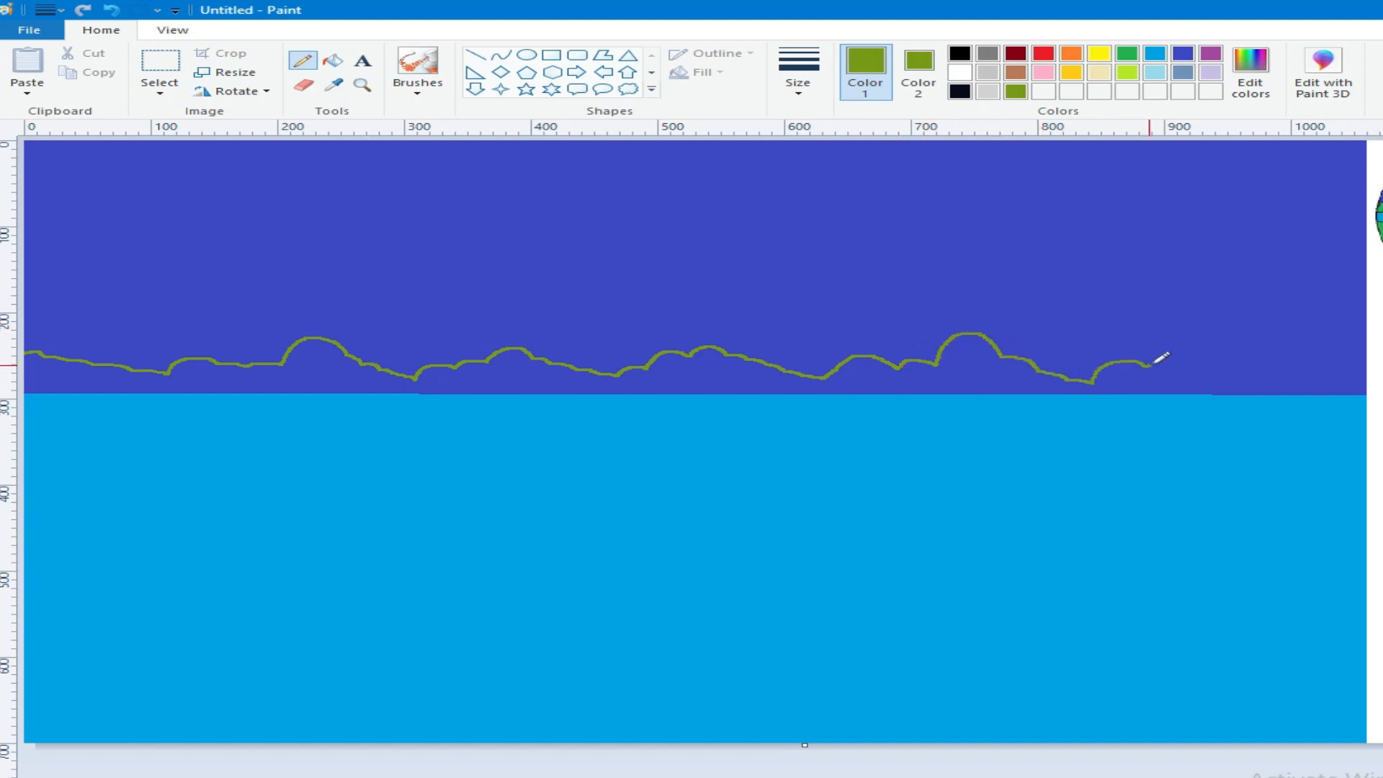
left_click_drag(1217, 382, 1270, 359)
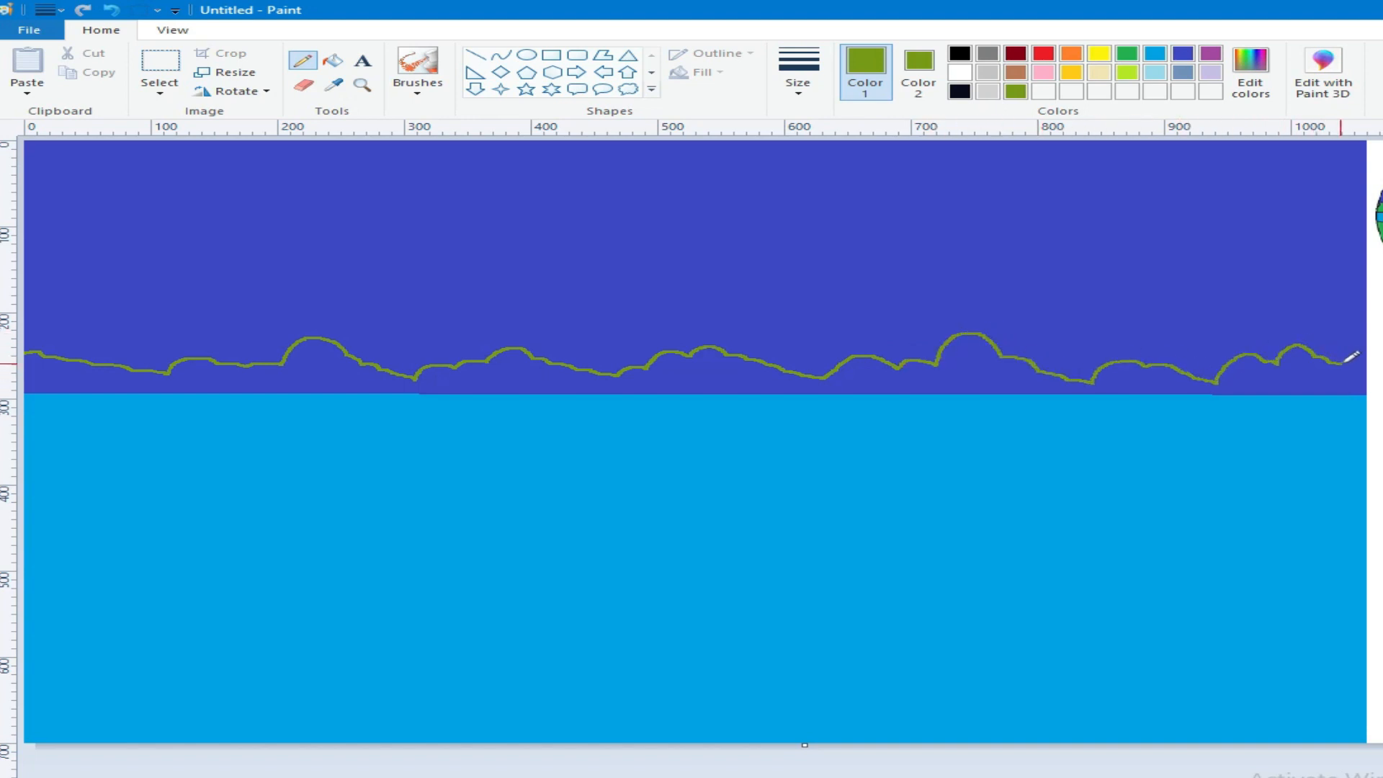
Step: Close the hill outline with a straight line along the horizon and a pencilled end, and fill it with olive green
left_click(476, 55)
left_click_drag(34, 392, 1369, 394)
left_click_drag(28, 393, 15, 392)
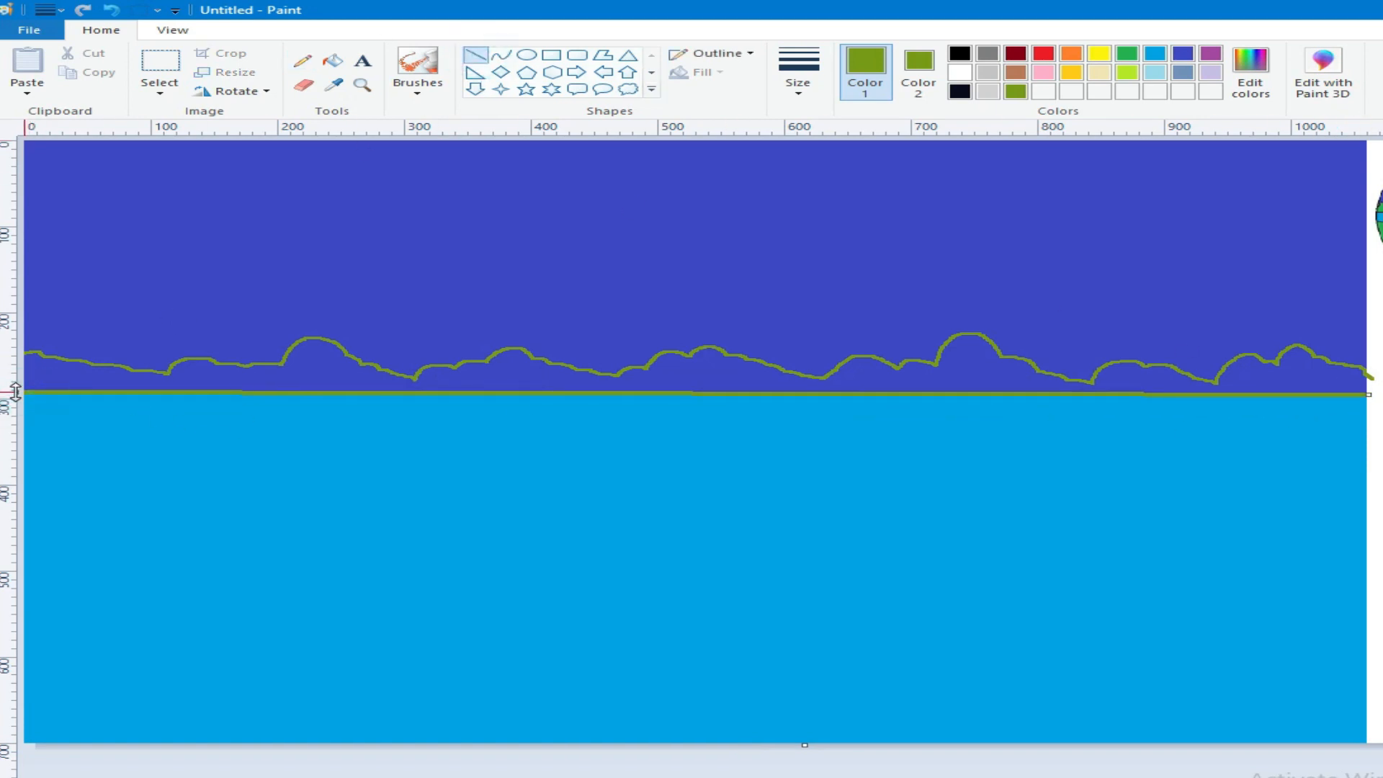
left_click(301, 64)
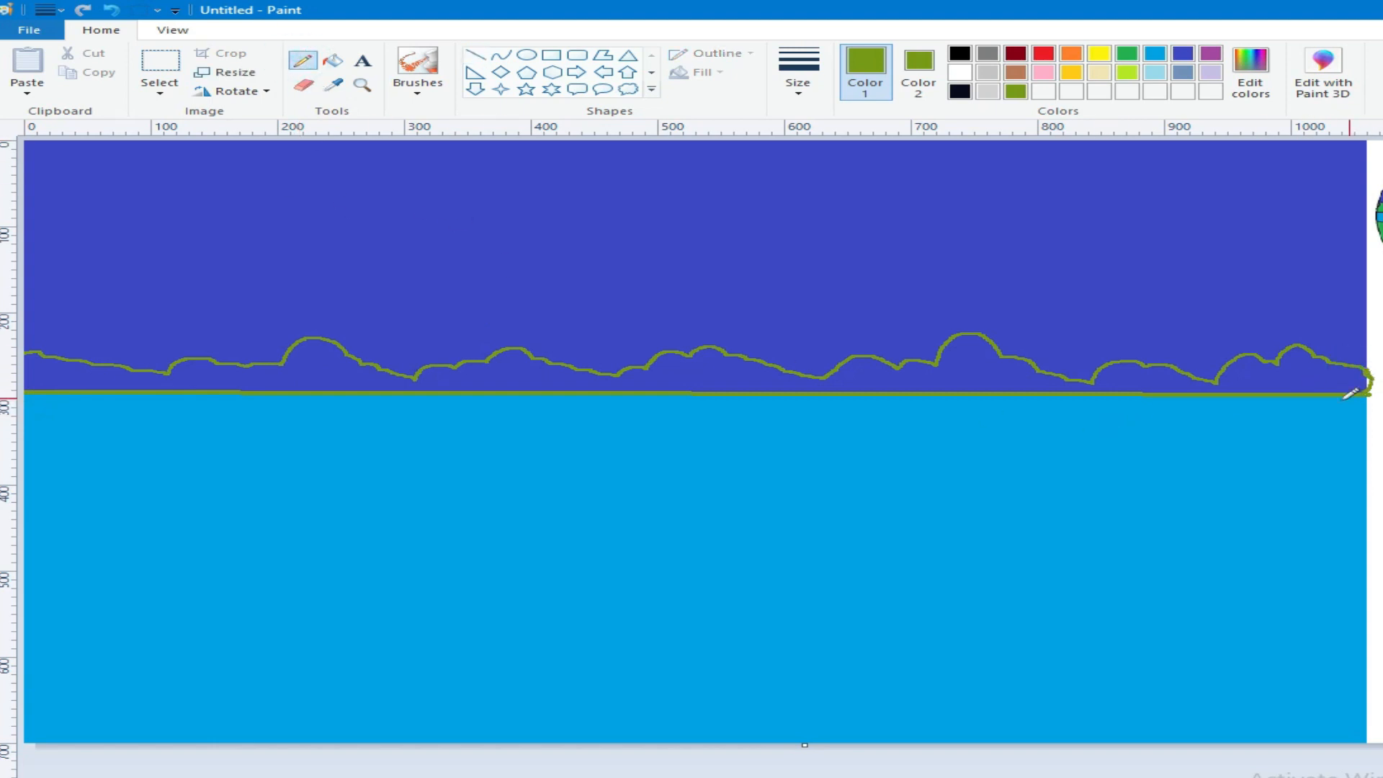
left_click(333, 61)
left_click(289, 371)
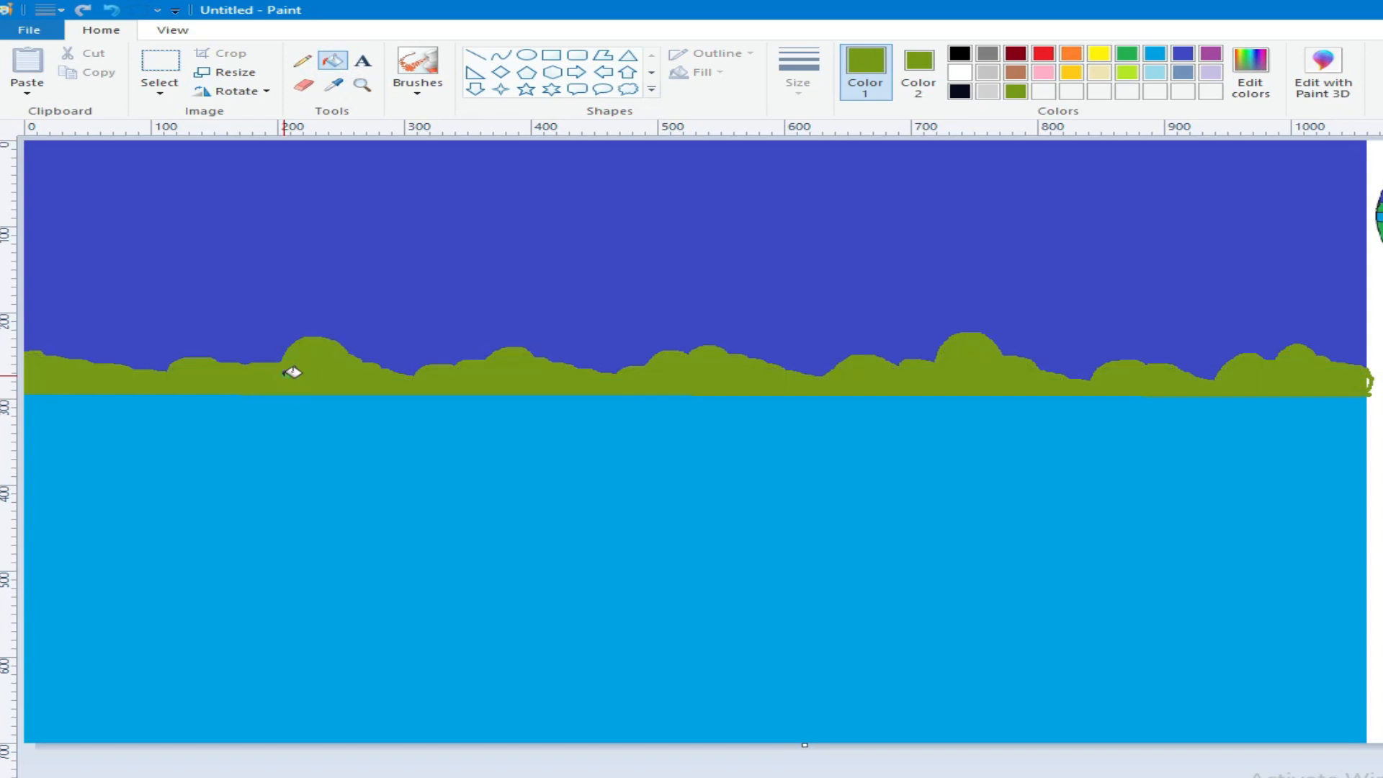
Step: Pencil two bumpy banks sloping from both sides of the water to the canvas's lower edge and fill them with olive green
left_click(302, 62)
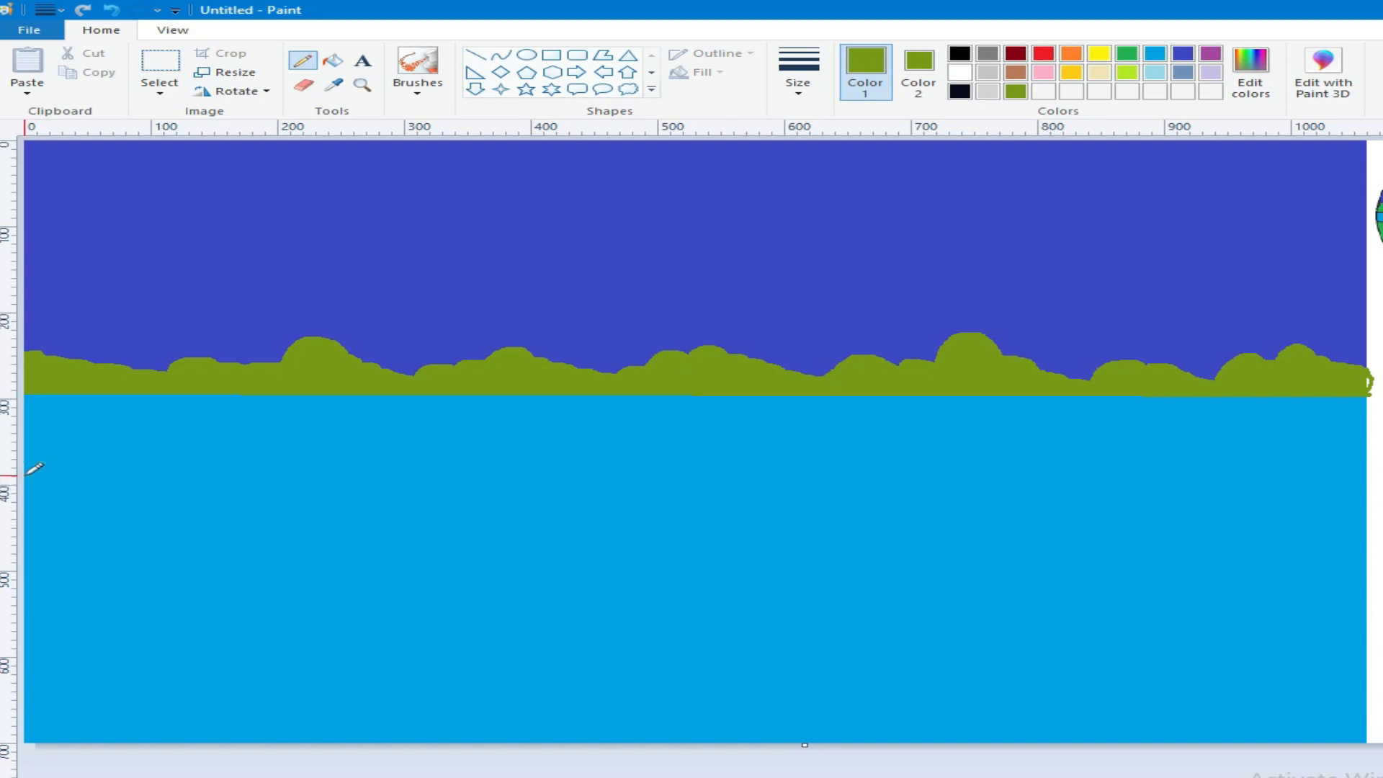
left_click_drag(98, 496, 221, 556)
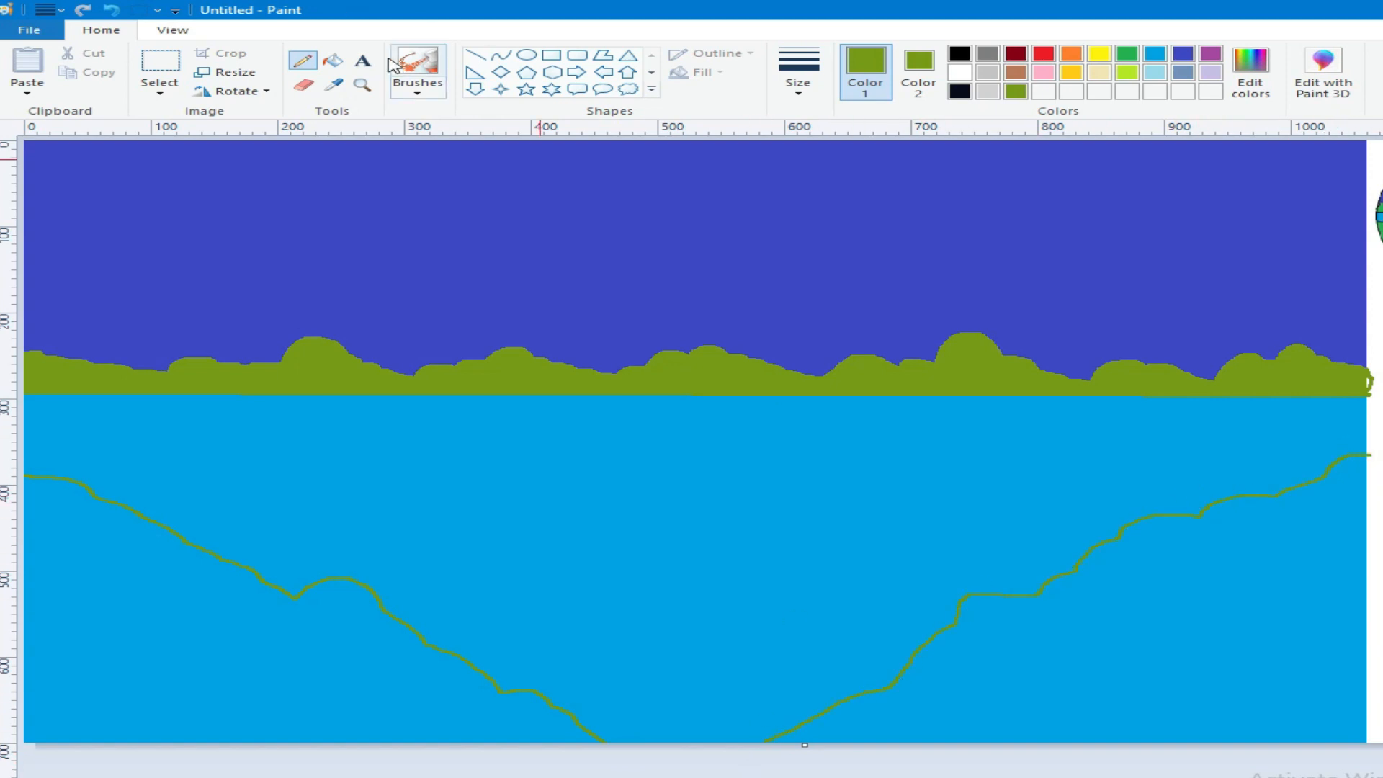
left_click(333, 60)
left_click(123, 574)
left_click(1182, 615)
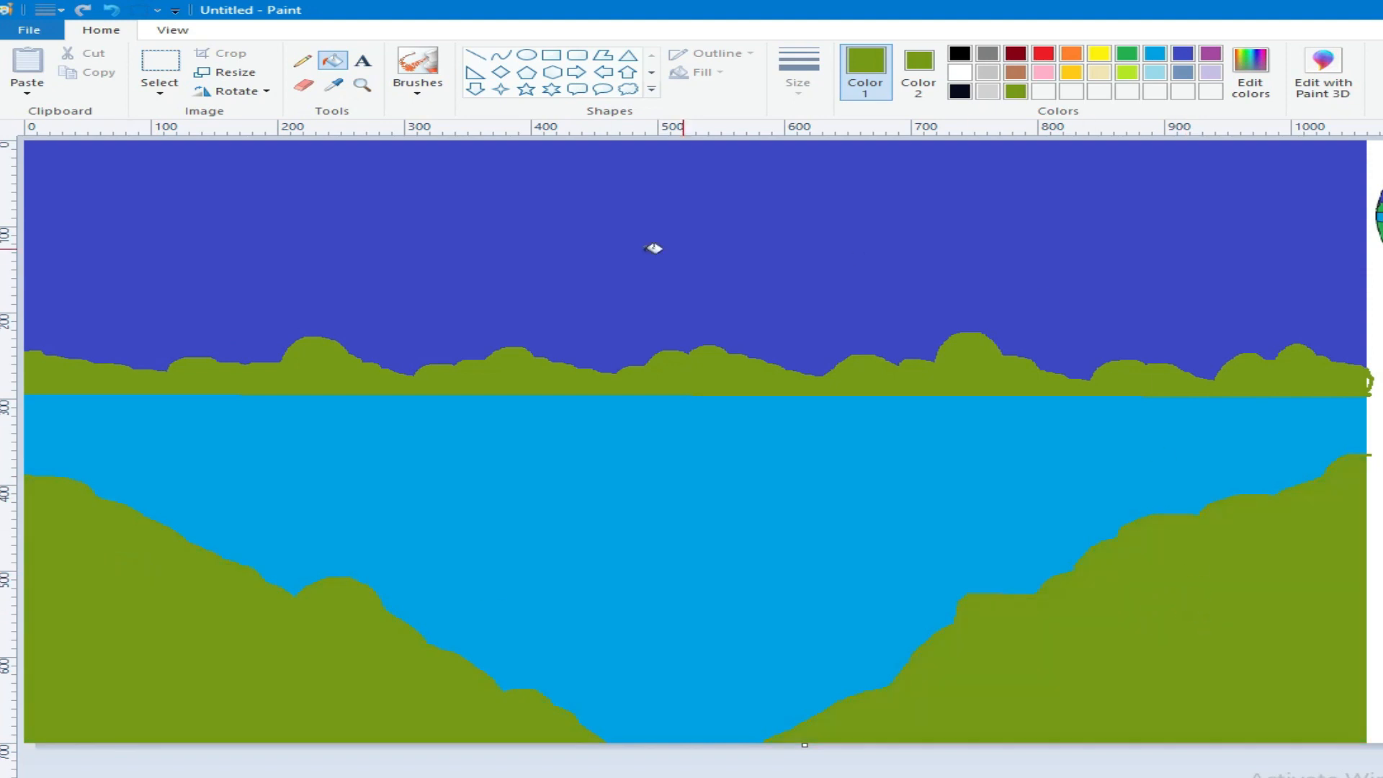
Step: Paint a slightly curved dark red tree trunk on the left bank using the thickest brush size
left_click(1017, 56)
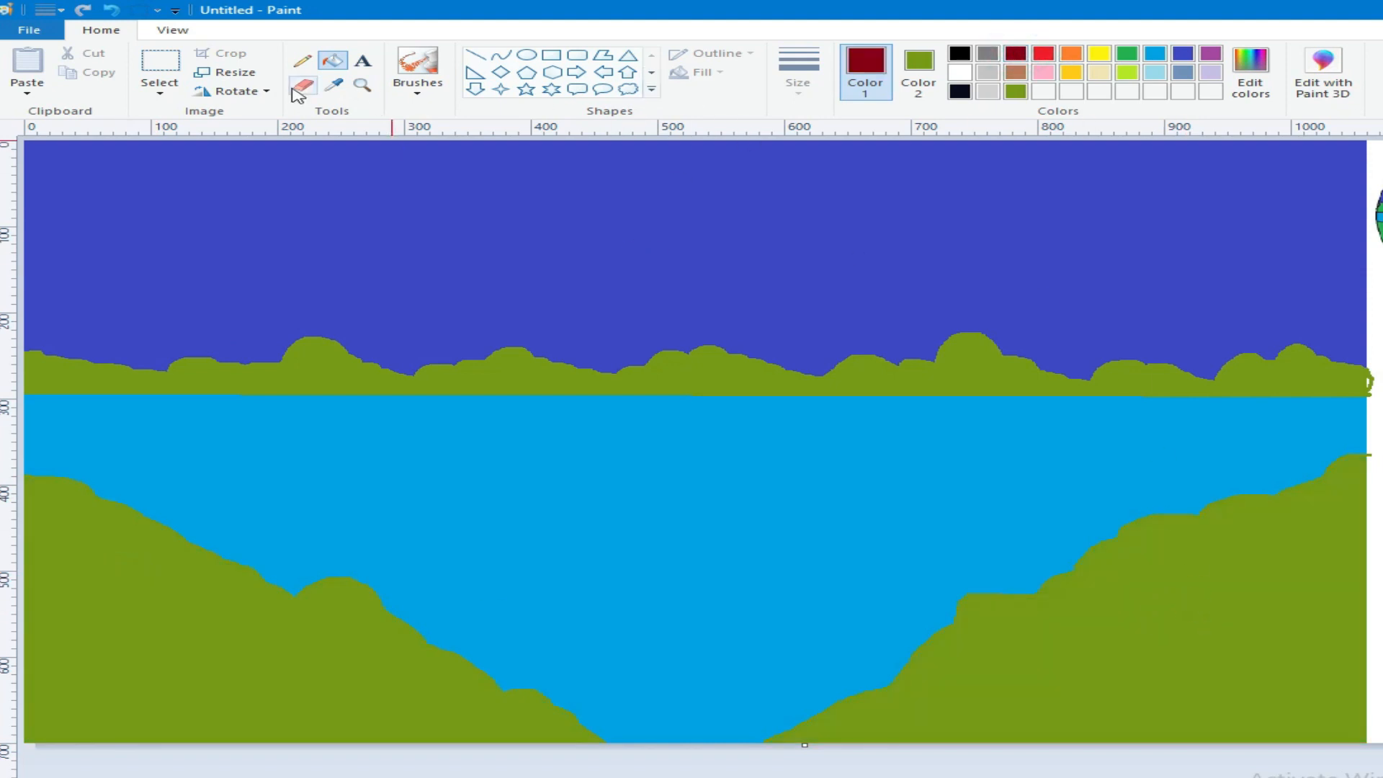
left_click(418, 87)
left_click(417, 119)
left_click(799, 72)
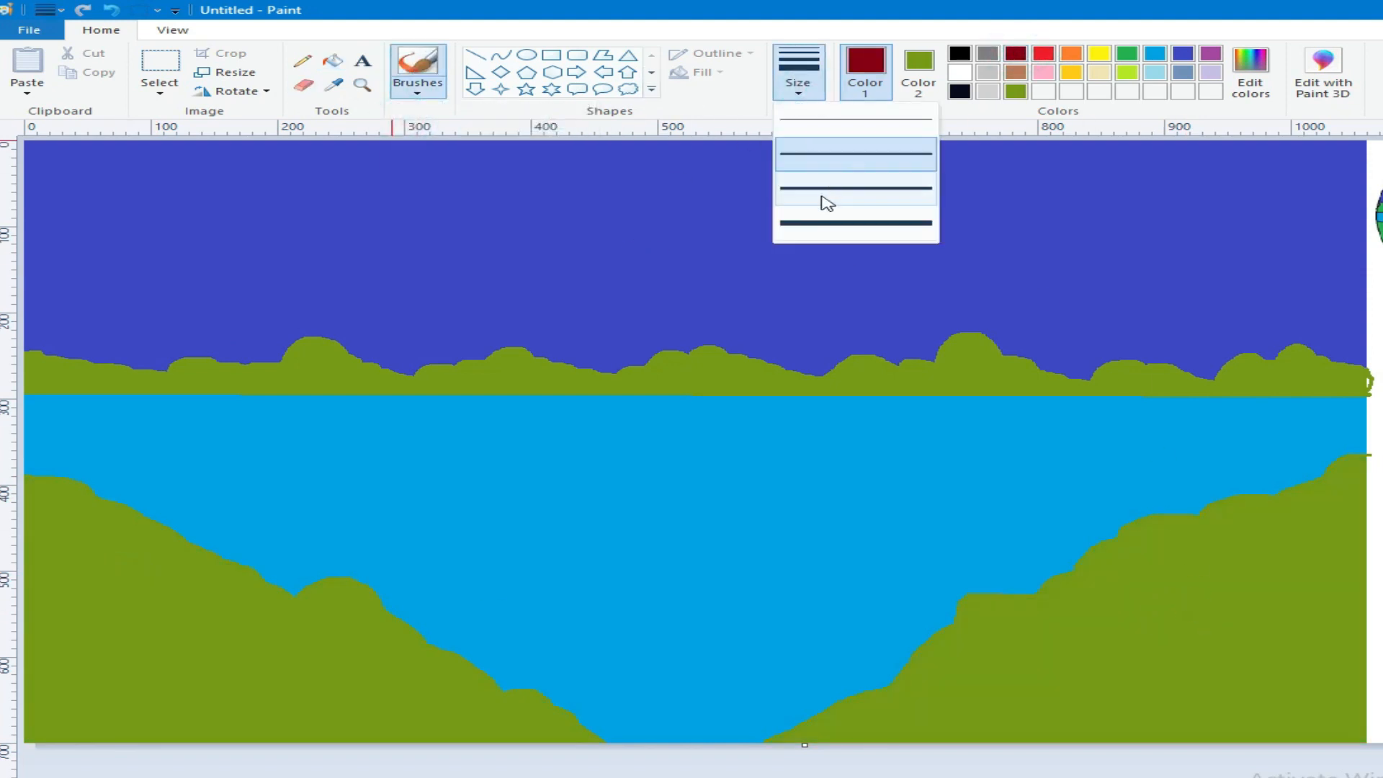
left_click(822, 194)
left_click(799, 72)
left_click(809, 226)
left_click(57, 518)
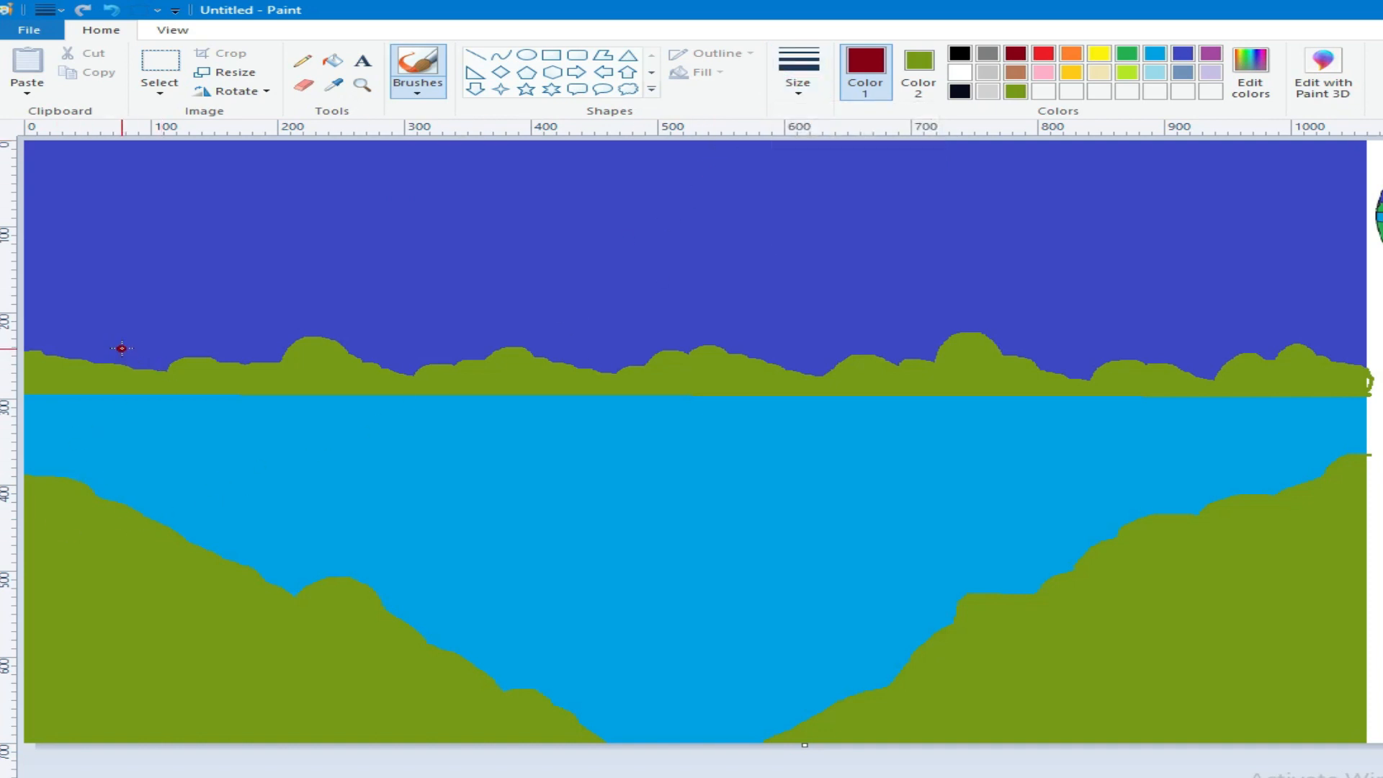
mouse_move(123, 350)
left_mouse_down()
mouse_move(120, 480)
mouse_move(97, 533)
left_mouse_up()
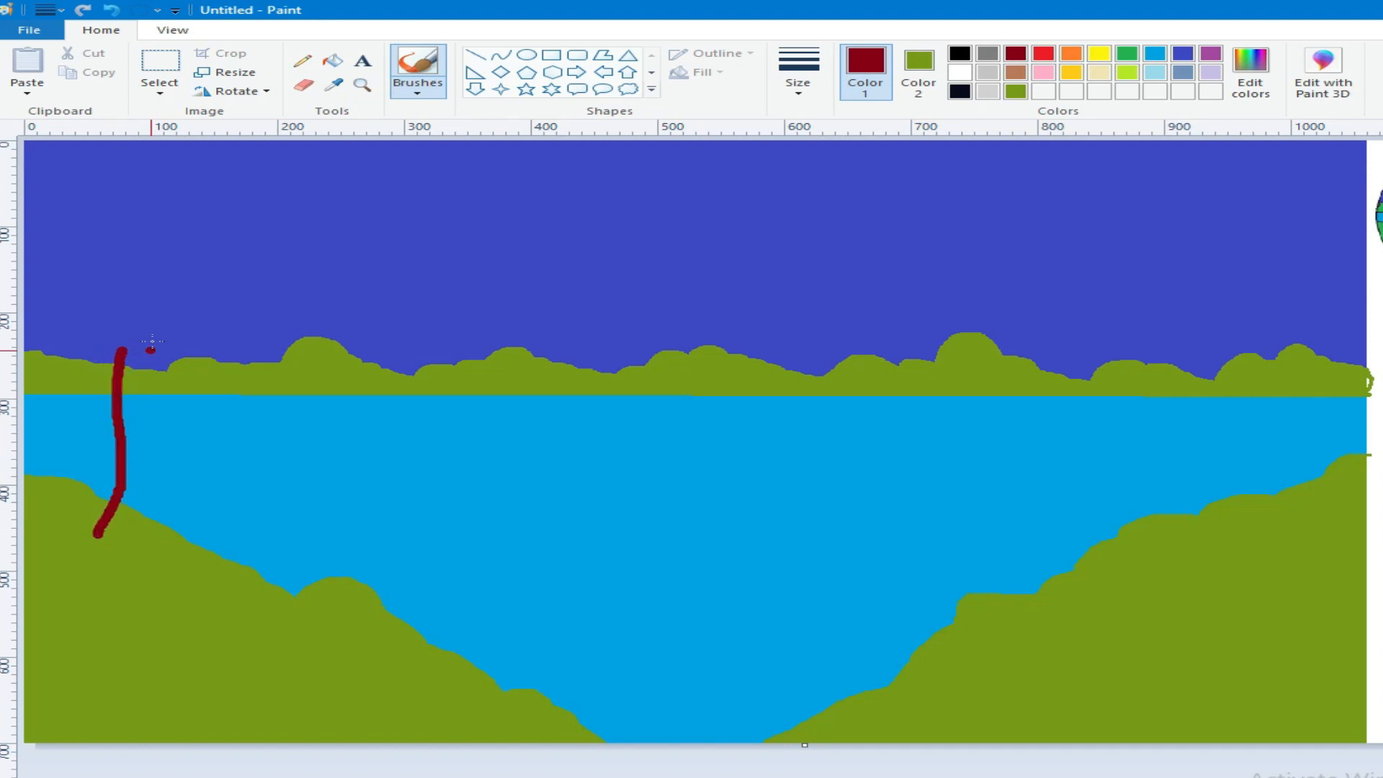
Step: Paint three main dark red branches spreading from the upper trunk with the next thinner brush size
left_click(799, 72)
left_click(823, 189)
mouse_move(150, 311)
left_mouse_down()
mouse_move(123, 344)
mouse_move(72, 351)
mouse_move(118, 410)
left_mouse_up()
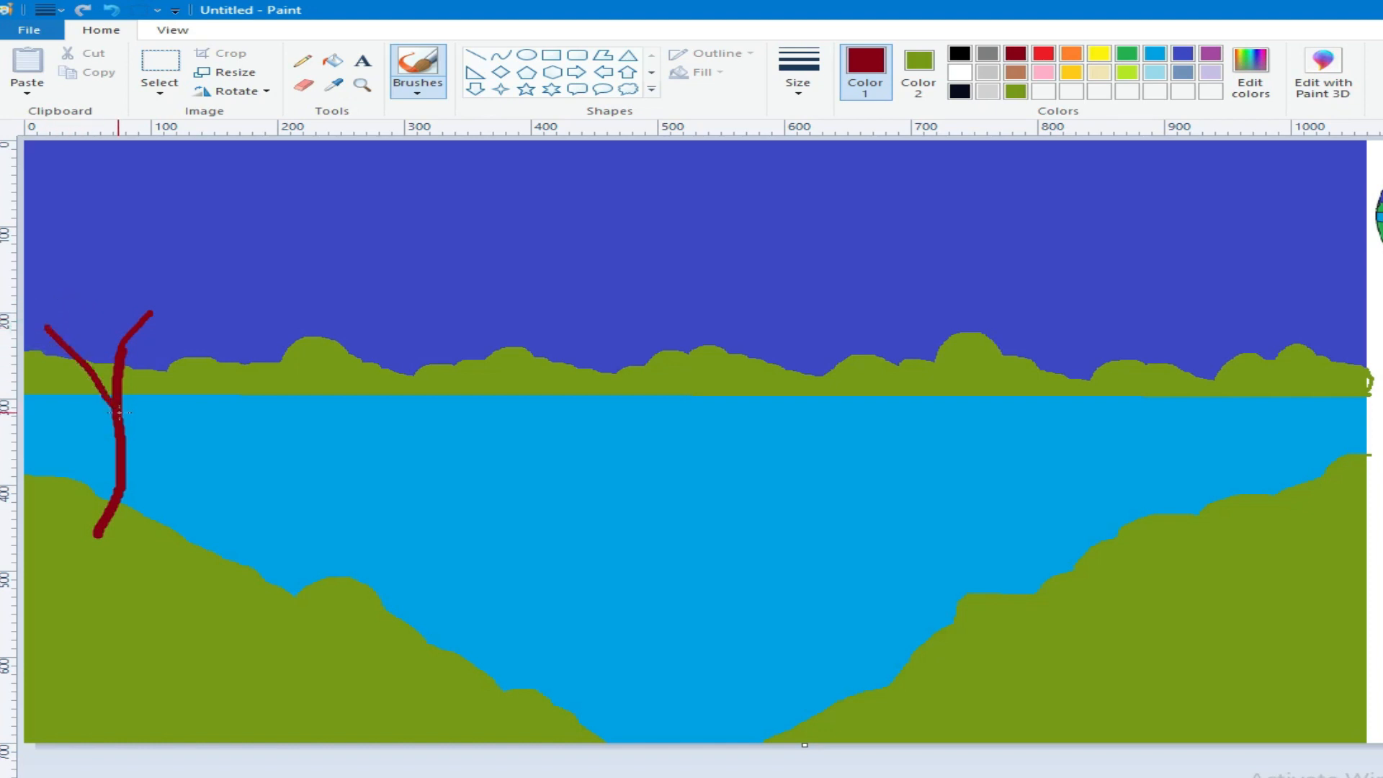
left_click_drag(240, 317, 122, 371)
Step: Extend the tree's branches with finer dark red twigs using a thinner brush size
left_click(798, 71)
left_click(806, 134)
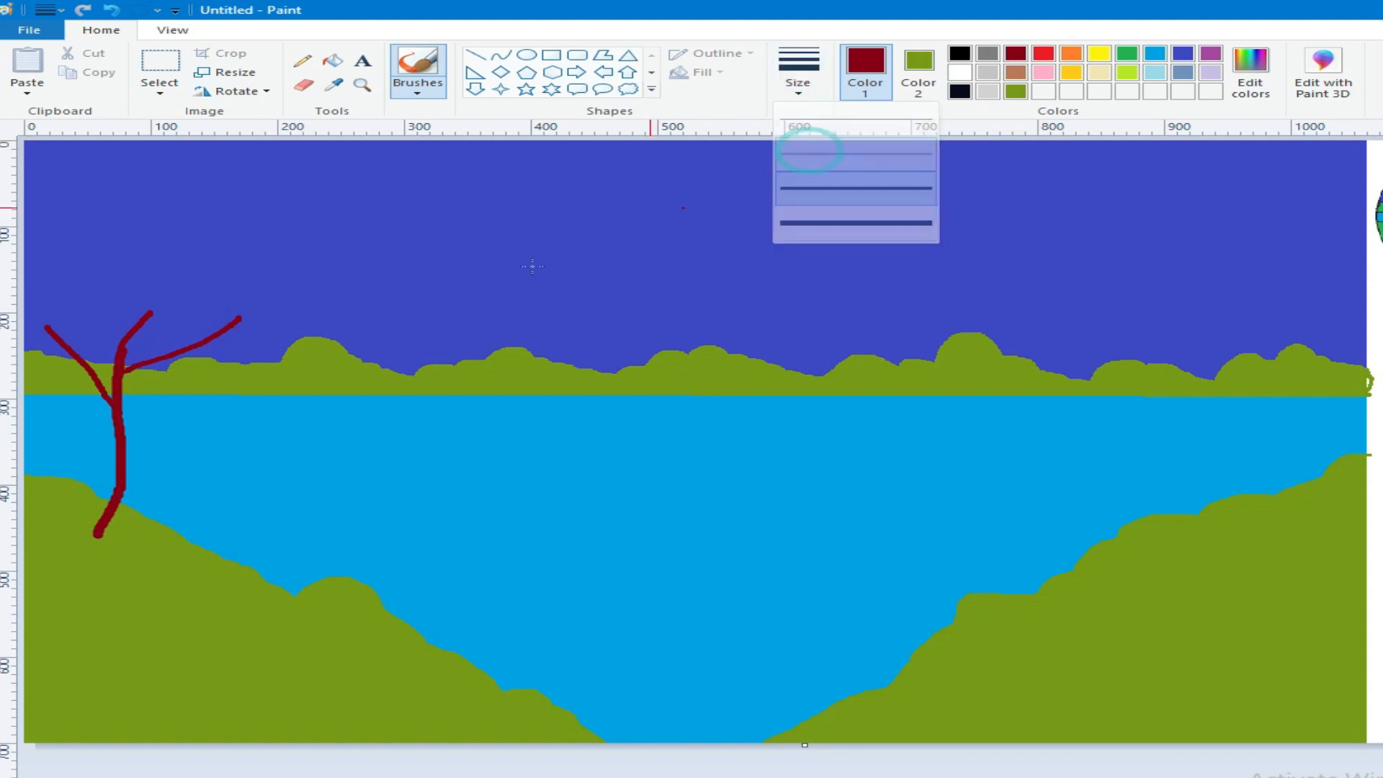
left_click_drag(265, 305, 245, 314)
mouse_move(50, 330)
left_mouse_down()
mouse_move(30, 318)
mouse_move(64, 327)
mouse_move(64, 313)
left_mouse_up()
left_click_drag(89, 251, 126, 321)
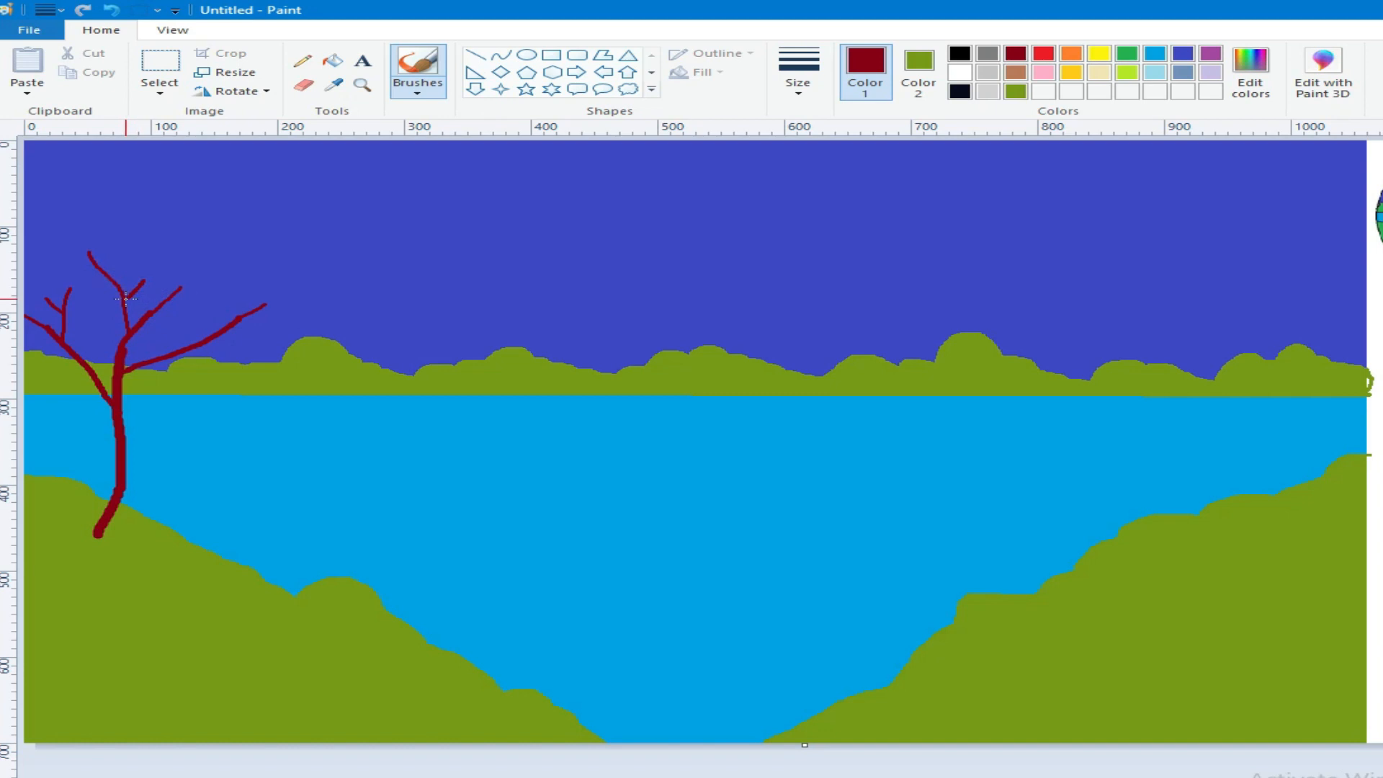
left_click_drag(80, 270, 96, 272)
left_click_drag(232, 353, 184, 352)
mouse_move(291, 296)
left_mouse_down()
mouse_move(265, 305)
mouse_move(278, 315)
mouse_move(177, 286)
left_mouse_up()
Step: Paint the tree's leafy canopy over the branches in the basic olive color with a textured brush
left_click(420, 87)
left_click(469, 153)
left_click(1016, 91)
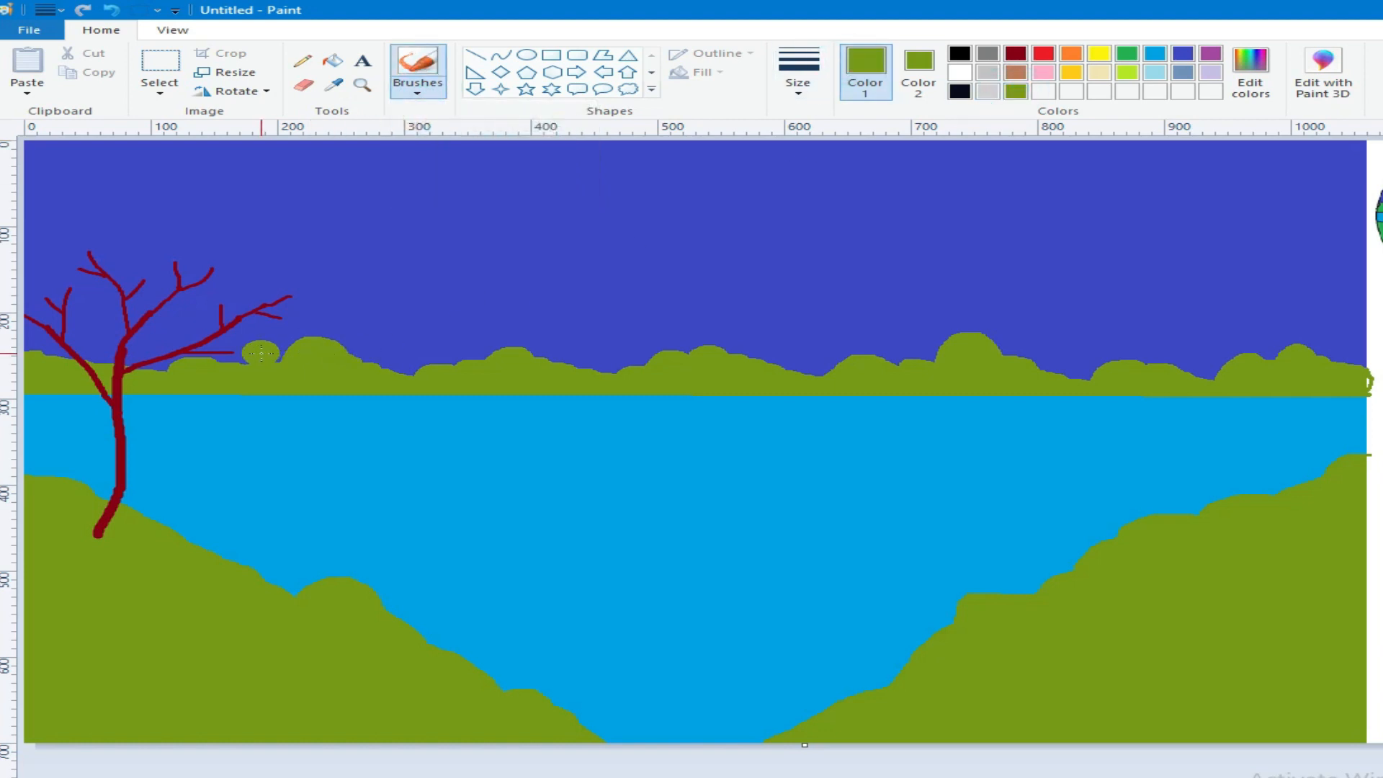
left_click(1126, 58)
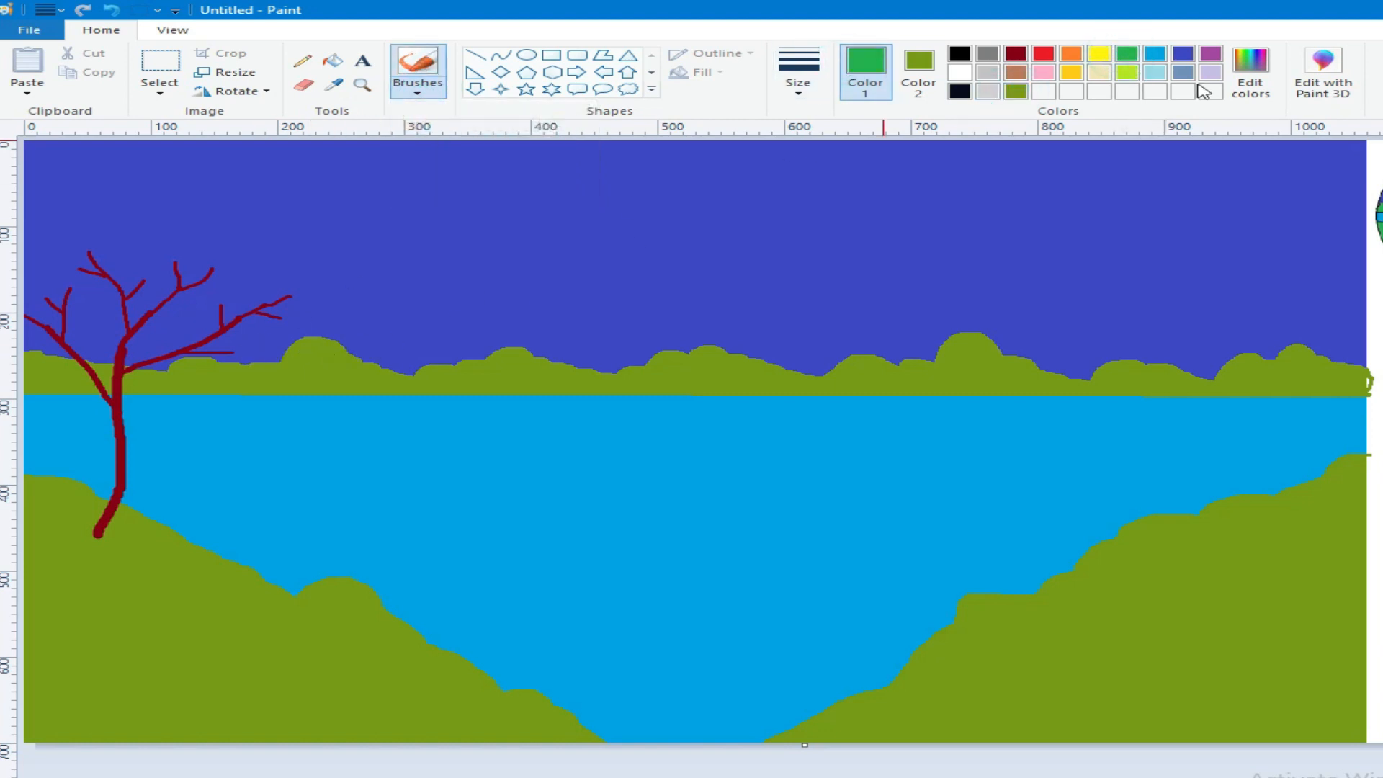
left_click(1251, 73)
left_click(578, 429)
left_click(570, 547)
mouse_move(72, 245)
left_mouse_down()
mouse_move(149, 283)
mouse_move(165, 258)
mouse_move(236, 266)
mouse_move(211, 262)
mouse_move(249, 294)
mouse_move(192, 298)
mouse_move(230, 297)
left_mouse_up()
mouse_move(330, 275)
left_mouse_down()
mouse_move(277, 292)
mouse_move(299, 328)
left_mouse_up()
mouse_move(33, 299)
left_mouse_down()
mouse_move(99, 295)
mouse_move(32, 296)
mouse_move(78, 250)
mouse_move(42, 267)
mouse_move(79, 237)
mouse_move(41, 233)
mouse_move(139, 235)
mouse_move(86, 253)
mouse_move(145, 235)
mouse_move(42, 215)
left_mouse_up()
mouse_move(133, 279)
left_mouse_down()
mouse_move(165, 280)
mouse_move(186, 244)
mouse_move(166, 236)
mouse_move(148, 247)
mouse_move(238, 243)
mouse_move(193, 238)
mouse_move(252, 263)
mouse_move(260, 235)
mouse_move(223, 228)
mouse_move(258, 252)
mouse_move(199, 222)
mouse_move(243, 248)
mouse_move(266, 293)
mouse_move(239, 290)
mouse_move(295, 261)
mouse_move(314, 301)
mouse_move(230, 328)
mouse_move(180, 284)
mouse_move(208, 273)
mouse_move(140, 294)
mouse_move(57, 295)
mouse_move(33, 272)
mouse_move(90, 275)
mouse_move(94, 220)
mouse_move(36, 206)
mouse_move(27, 233)
mouse_move(129, 213)
mouse_move(106, 221)
mouse_move(80, 194)
mouse_move(26, 191)
mouse_move(132, 211)
mouse_move(82, 198)
mouse_move(83, 174)
mouse_move(124, 200)
mouse_move(116, 225)
mouse_move(74, 173)
mouse_move(41, 191)
mouse_move(31, 230)
mouse_move(225, 211)
mouse_move(179, 222)
mouse_move(182, 240)
mouse_move(274, 237)
mouse_move(215, 200)
mouse_move(294, 250)
mouse_move(232, 216)
mouse_move(236, 189)
mouse_move(182, 196)
mouse_move(304, 239)
mouse_move(147, 187)
mouse_move(165, 216)
left_mouse_up()
Step: Mix a darker olive and dab shadow patches over the canopy's clusters with a smaller brush size
left_click(1254, 78)
left_click(1066, 459)
left_click(570, 547)
left_click(798, 72)
left_click(836, 160)
mouse_move(46, 216)
left_mouse_down()
mouse_move(108, 220)
mouse_move(61, 225)
mouse_move(53, 241)
mouse_move(123, 236)
mouse_move(155, 260)
left_mouse_up()
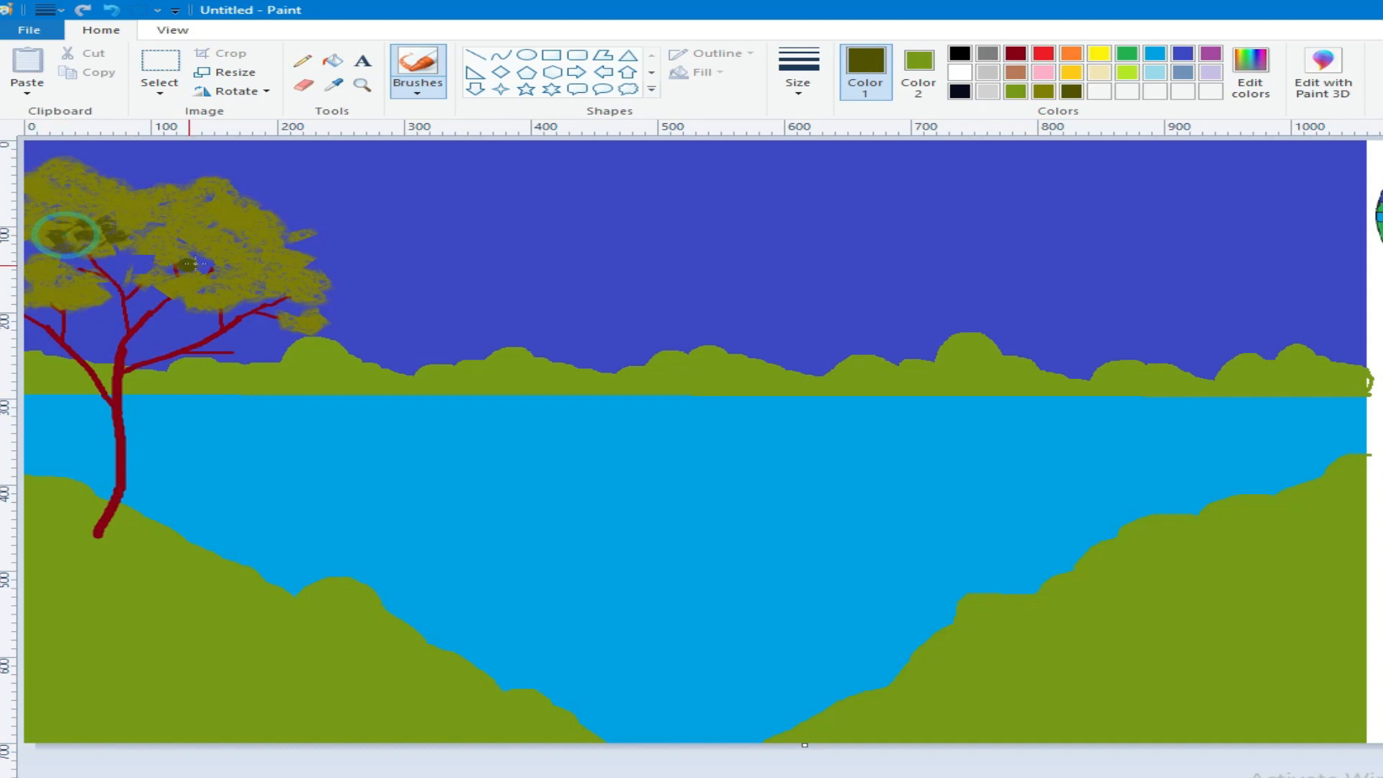
left_click_drag(230, 306, 207, 312)
left_click_drag(294, 292, 271, 290)
left_click(292, 324)
left_click_drag(76, 306, 34, 305)
mouse_move(195, 243)
left_mouse_down()
mouse_move(213, 216)
mouse_move(245, 232)
mouse_move(214, 214)
left_mouse_up()
left_click(181, 234)
left_click_drag(82, 218, 71, 226)
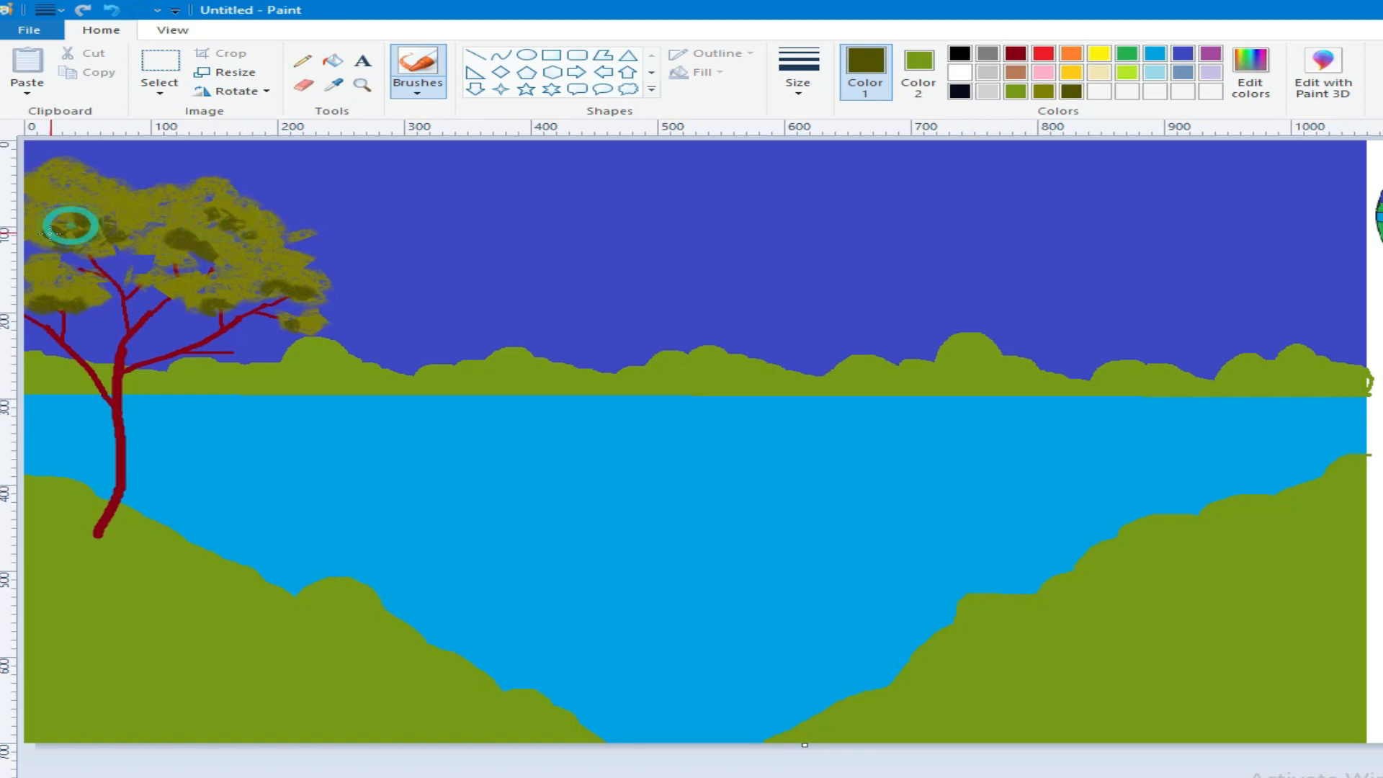
left_click(171, 293)
left_click(156, 259)
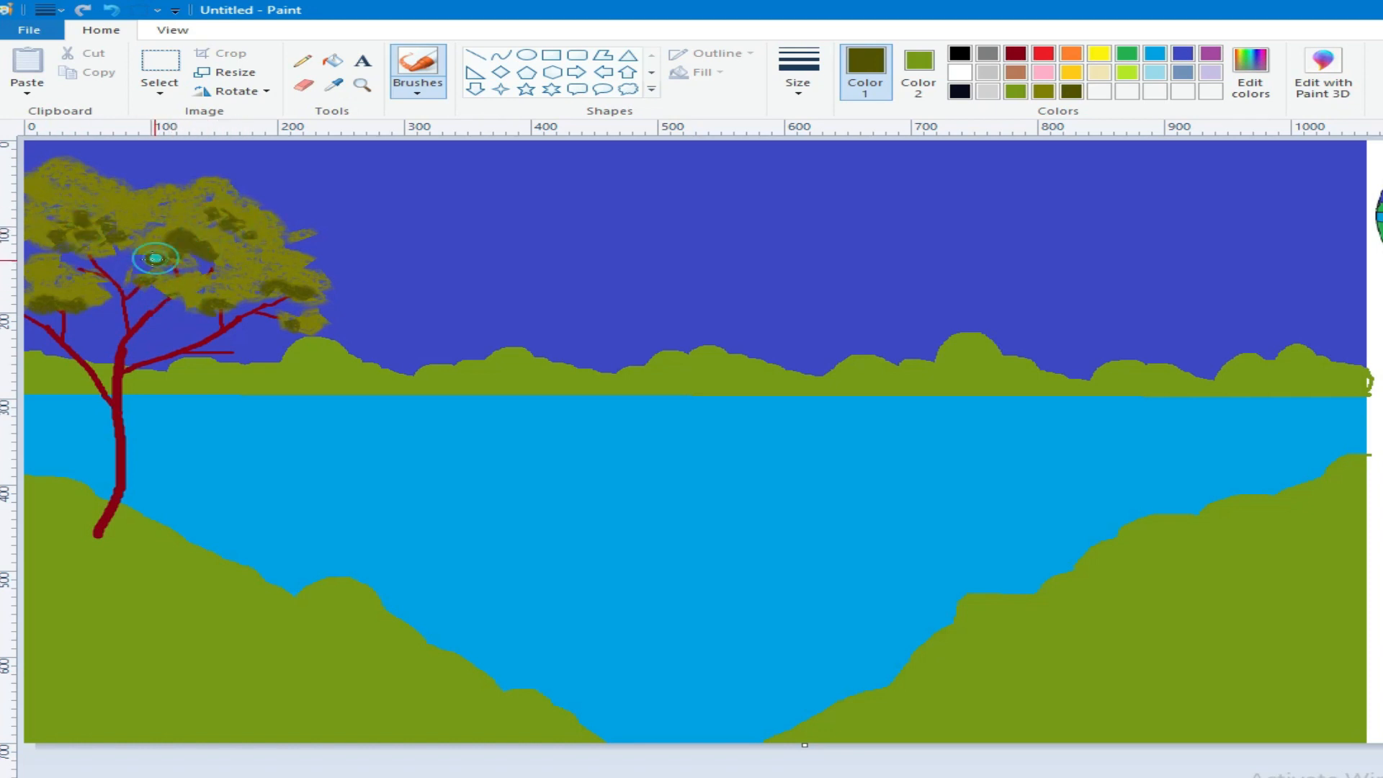
mouse_move(102, 237)
left_mouse_down()
mouse_move(40, 248)
mouse_move(115, 246)
mouse_move(34, 235)
left_mouse_up()
left_click_drag(191, 251, 165, 254)
left_click_drag(307, 285, 263, 285)
left_click_drag(91, 298, 36, 292)
Step: Mix a bright yellow (255, 255, 21) and dab highlights on the canopy's clusters, reducing the brush to its smallest size
left_click(1256, 82)
left_click(1064, 387)
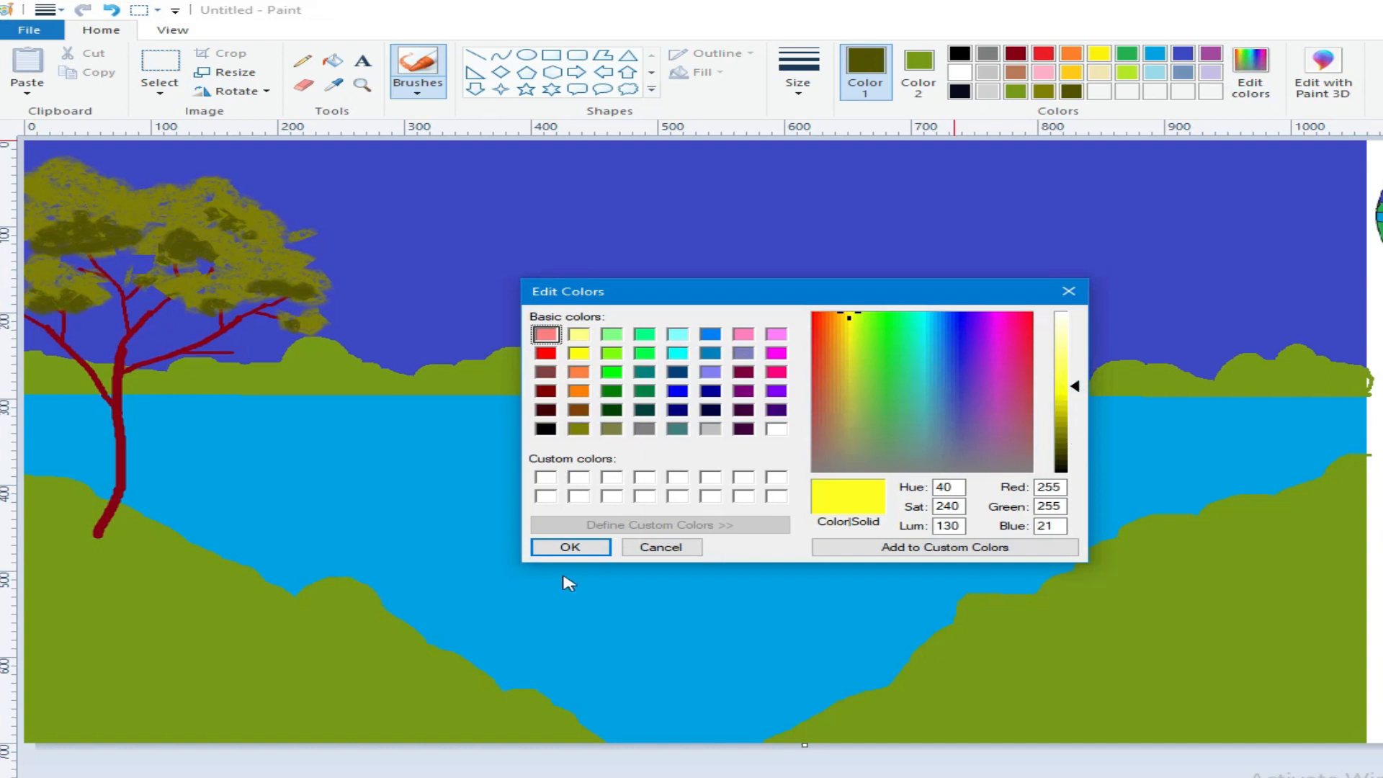
left_click(570, 548)
left_click_drag(74, 193, 52, 186)
left_click(798, 73)
left_click(834, 124)
left_click_drag(200, 208, 173, 211)
left_click_drag(271, 265, 282, 264)
left_click_drag(44, 283, 35, 287)
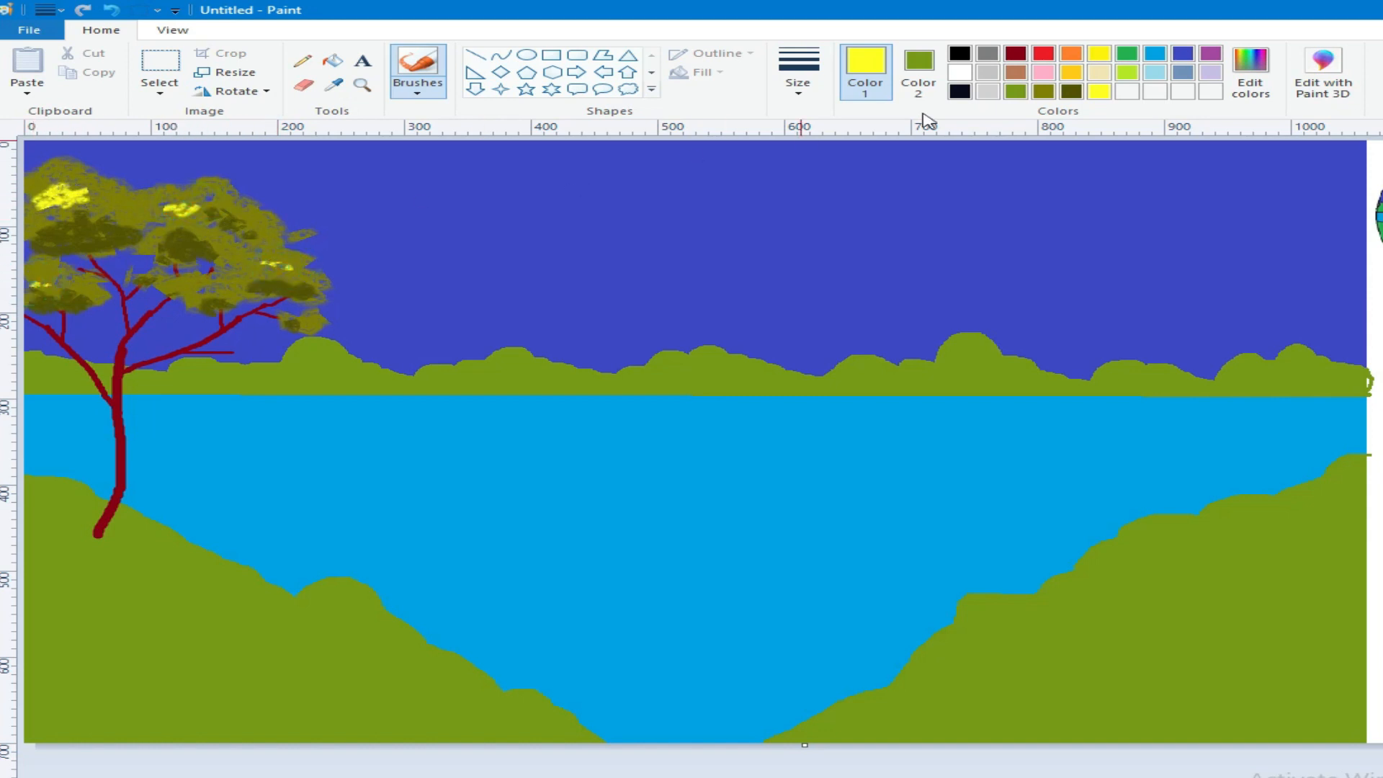
Step: Mix a slightly darker yellow and blend it into the canopy's highlights
left_click(1251, 72)
left_click(1066, 401)
left_click(567, 547)
mouse_move(293, 273)
left_mouse_down()
mouse_move(257, 268)
mouse_move(289, 269)
left_mouse_up()
left_click_drag(189, 209, 169, 202)
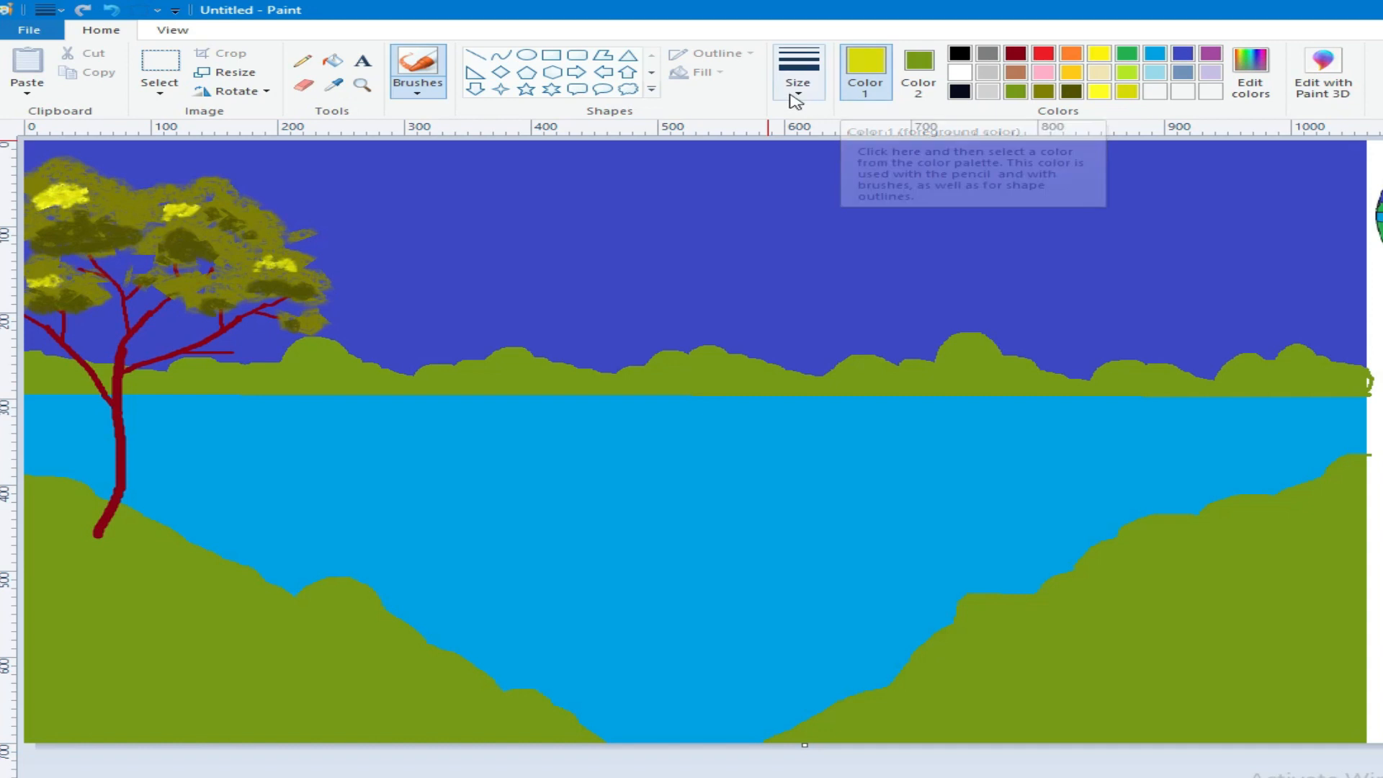
Step: Trim the trunk's foot with the bank's sampled green, and thicken the trunk and its lower fork with the sampled dark red
left_click(333, 85)
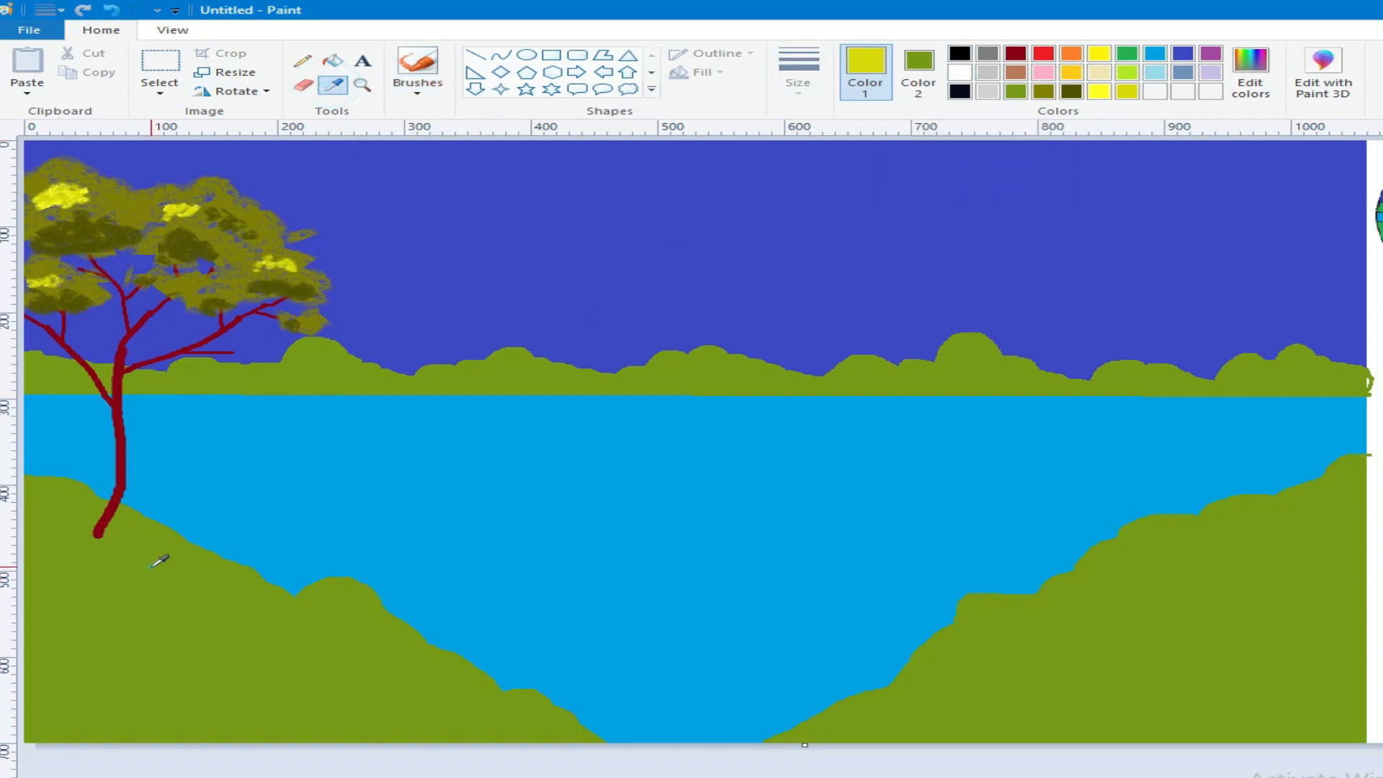
left_click(154, 555)
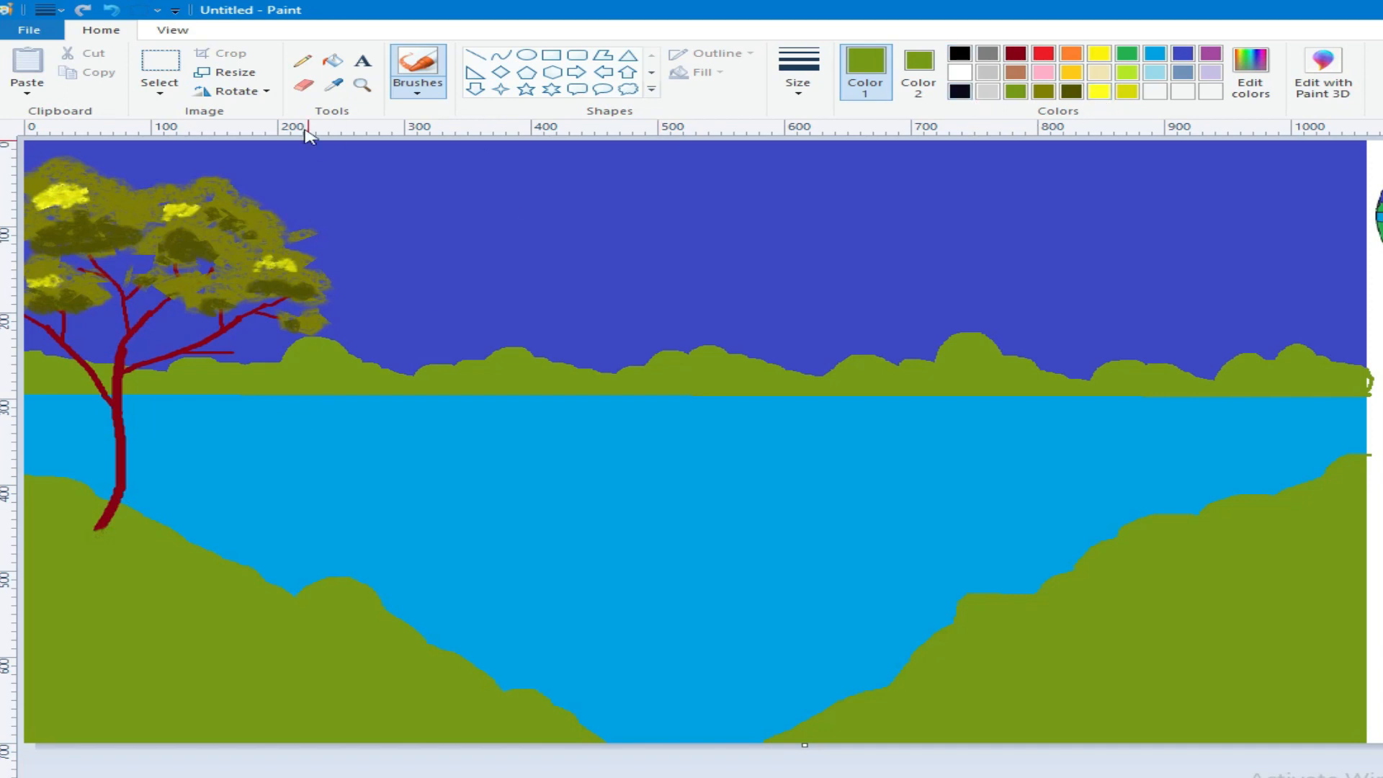
left_click(333, 84)
left_click(121, 404)
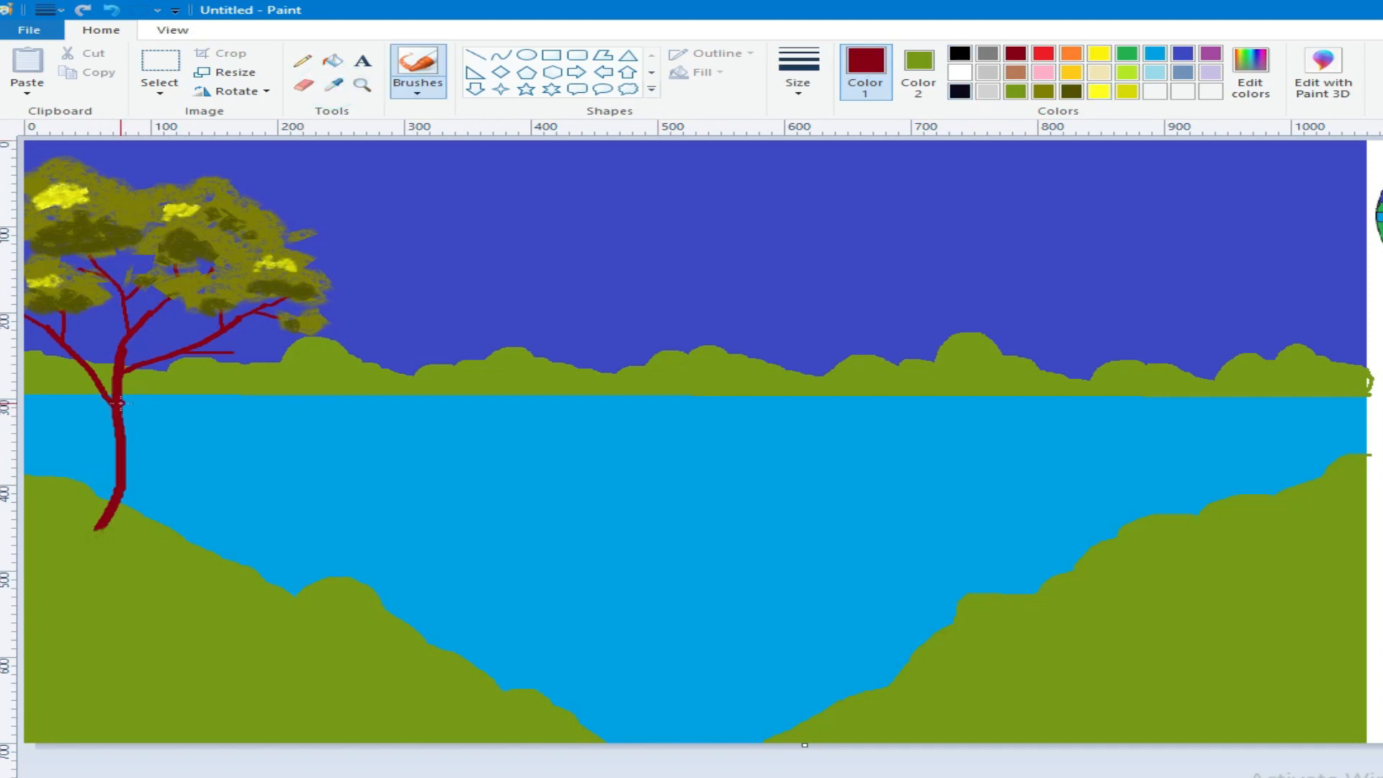
mouse_move(109, 452)
left_mouse_down()
mouse_move(95, 529)
mouse_move(105, 494)
left_mouse_up()
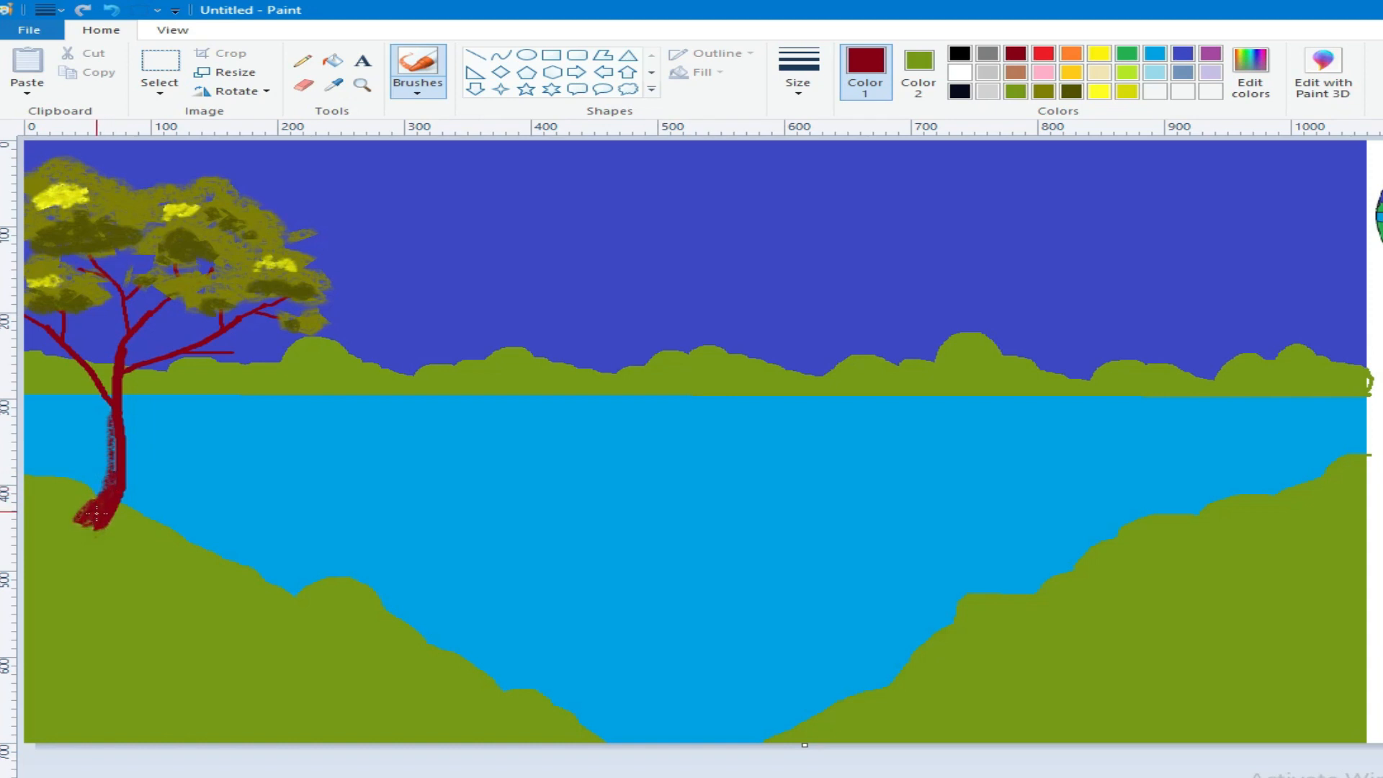
left_click_drag(103, 488, 117, 444)
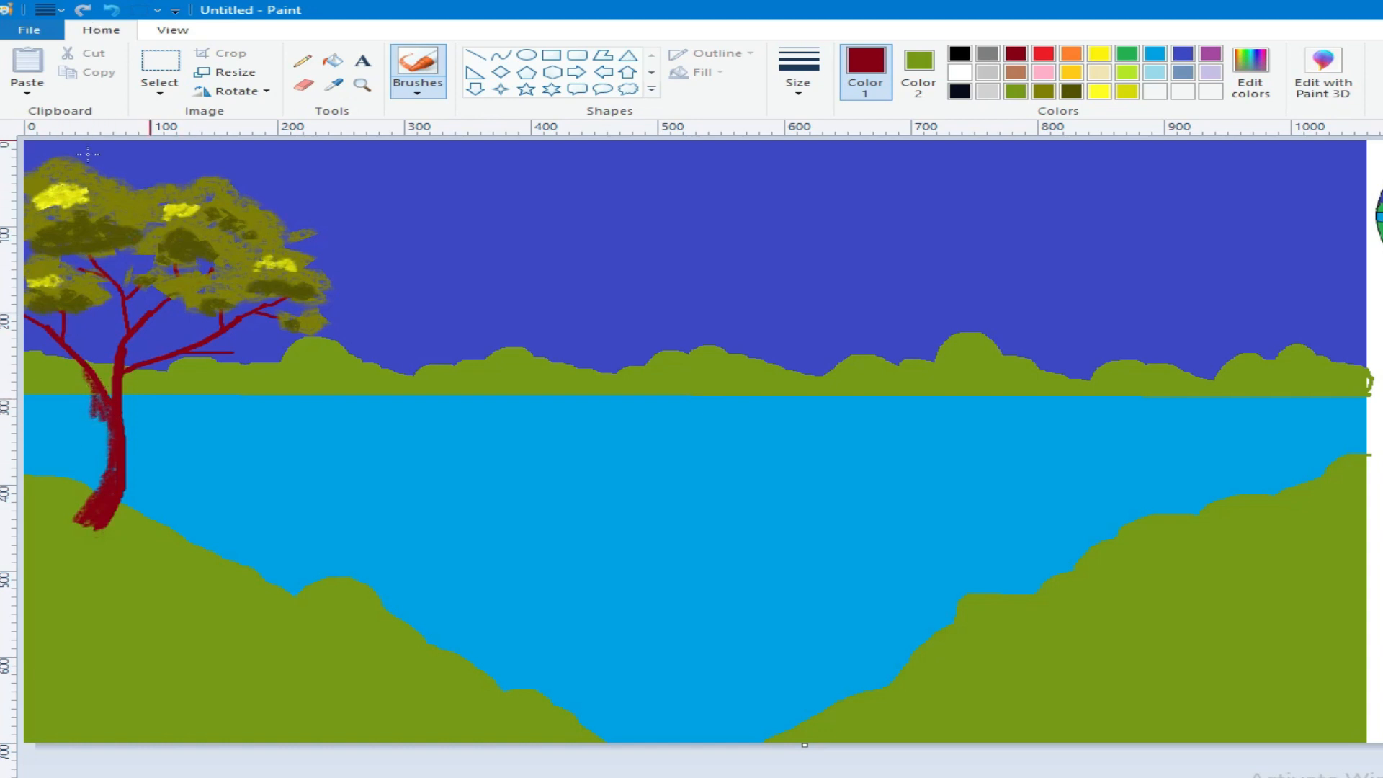
mouse_move(98, 416)
left_mouse_down()
mouse_move(110, 451)
mouse_move(99, 415)
mouse_move(103, 475)
left_mouse_up()
Step: Sample the bank's green and paint over the trunk's foot to blend it into the ground
left_click(334, 84)
left_click(124, 589)
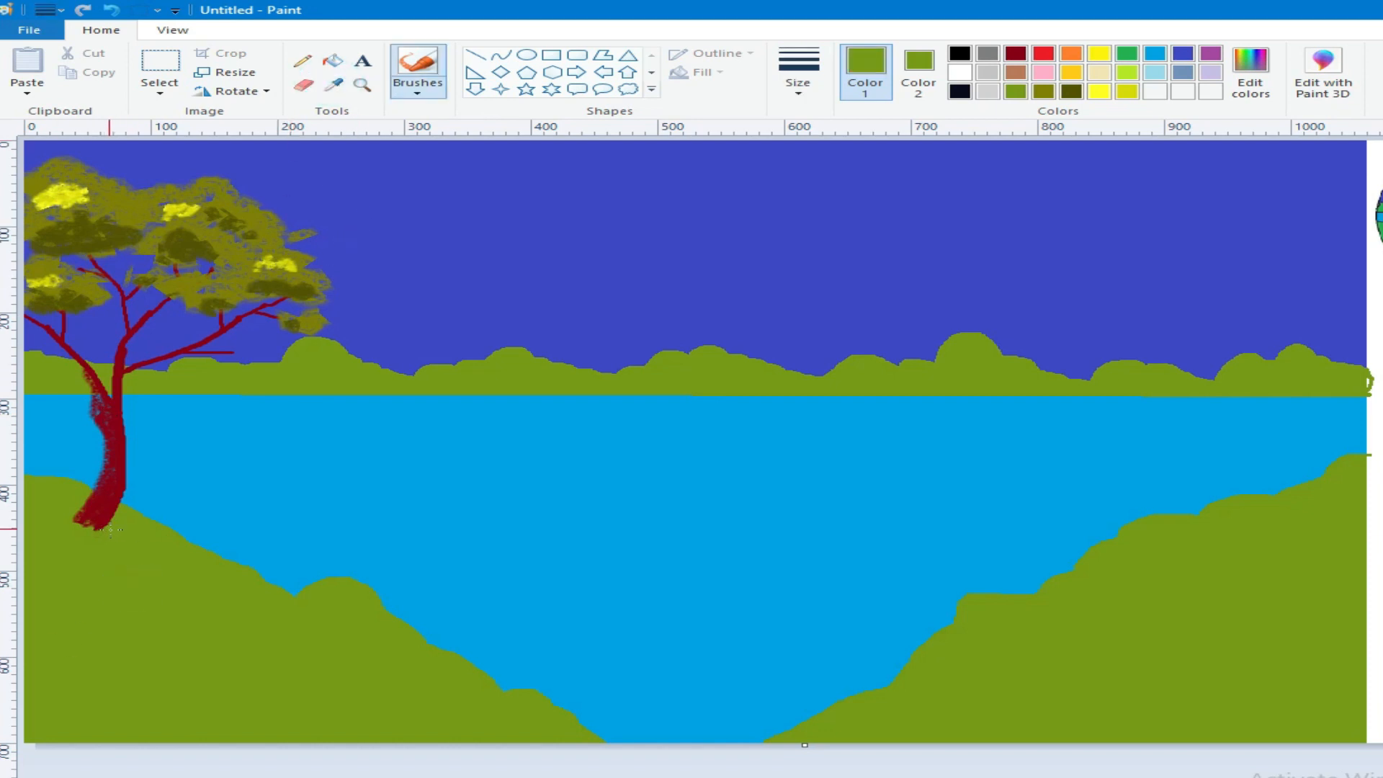
mouse_move(106, 531)
left_mouse_down()
mouse_move(61, 531)
mouse_move(122, 527)
mouse_move(90, 517)
left_mouse_up()
Step: Draw a solid yellow circle about 125 pixels across with yellow outline and fill, and position it in the upper middle of the sky
left_click(1100, 54)
left_click(918, 72)
left_click(1100, 56)
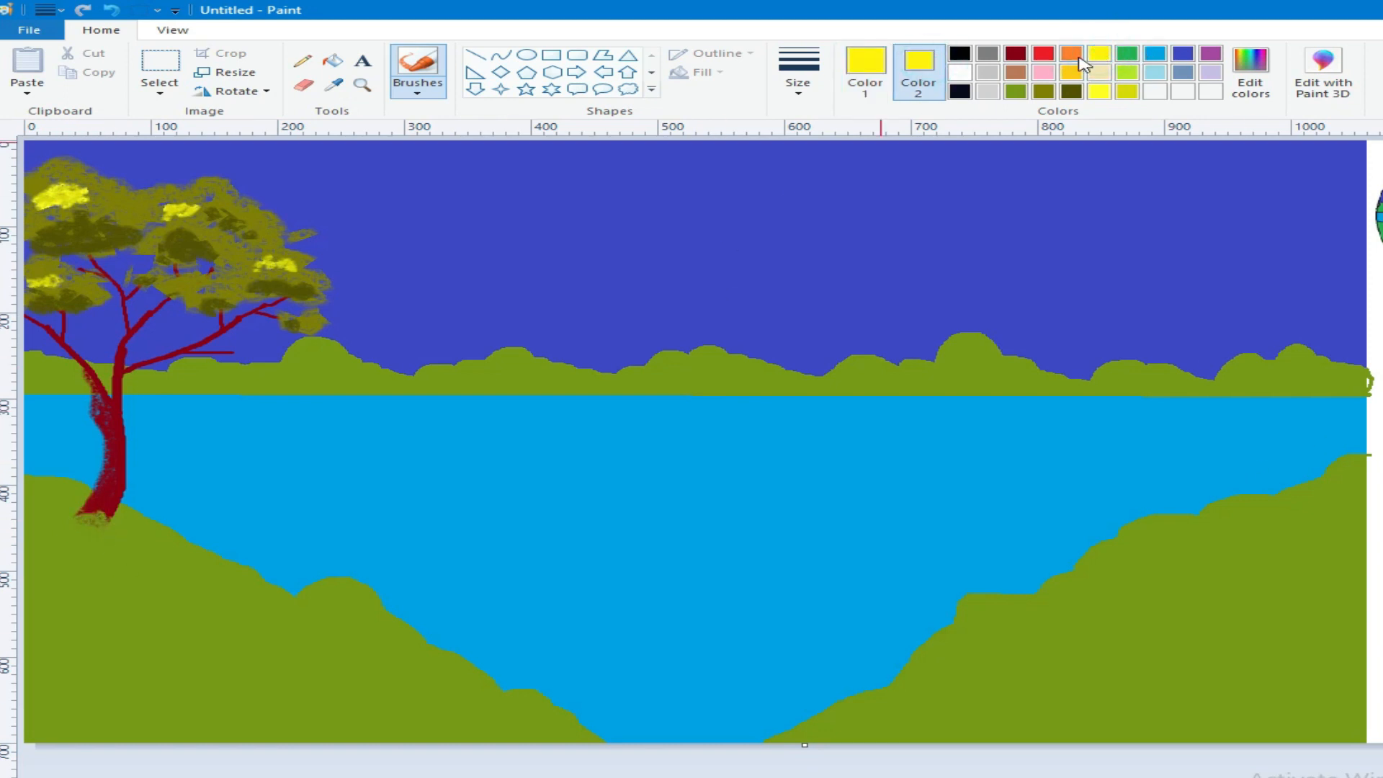
left_click(527, 56)
left_click_drag(626, 172, 784, 281)
left_click_drag(680, 227, 655, 211)
left_click(946, 275)
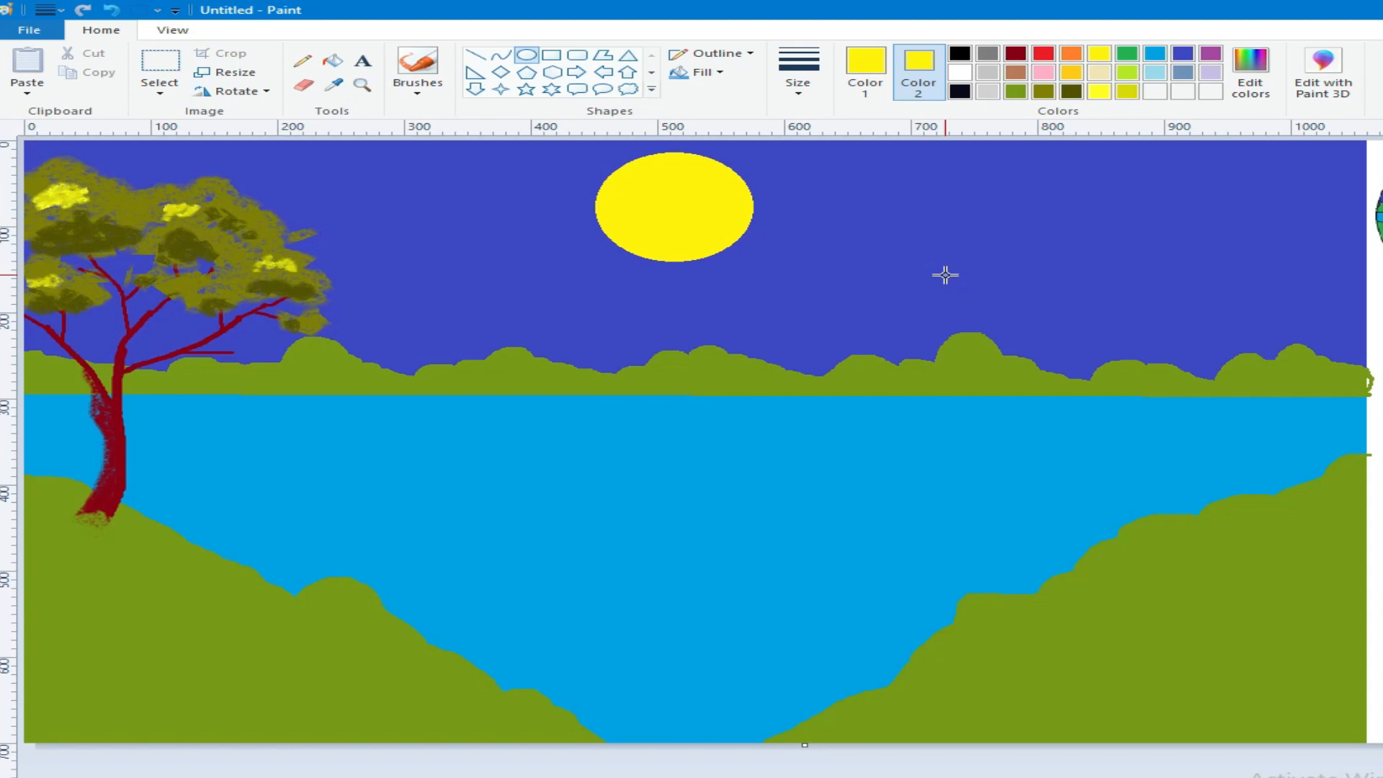